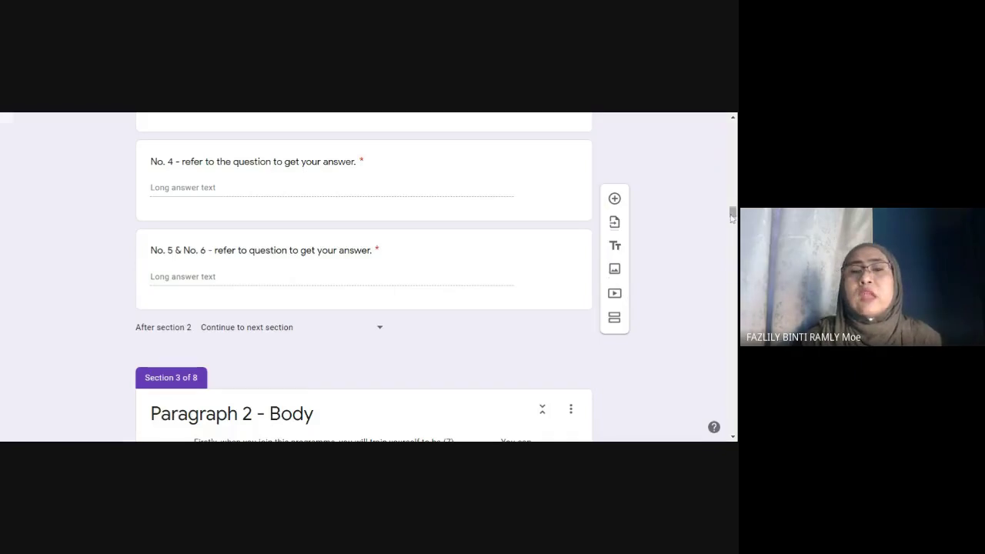
- Examine the form's paragraph sections, from Paragraph 1 - Introduction to Paragraph 5 - Body, with their blanks, prompts and answer fields
left_click_drag(732, 218, 730, 192)
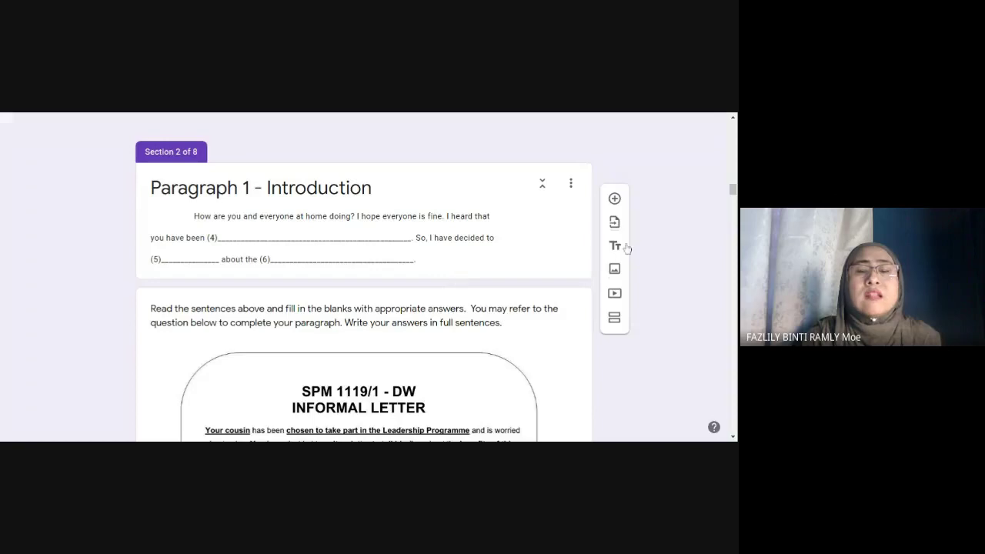
scroll(657, 238, "down", 3)
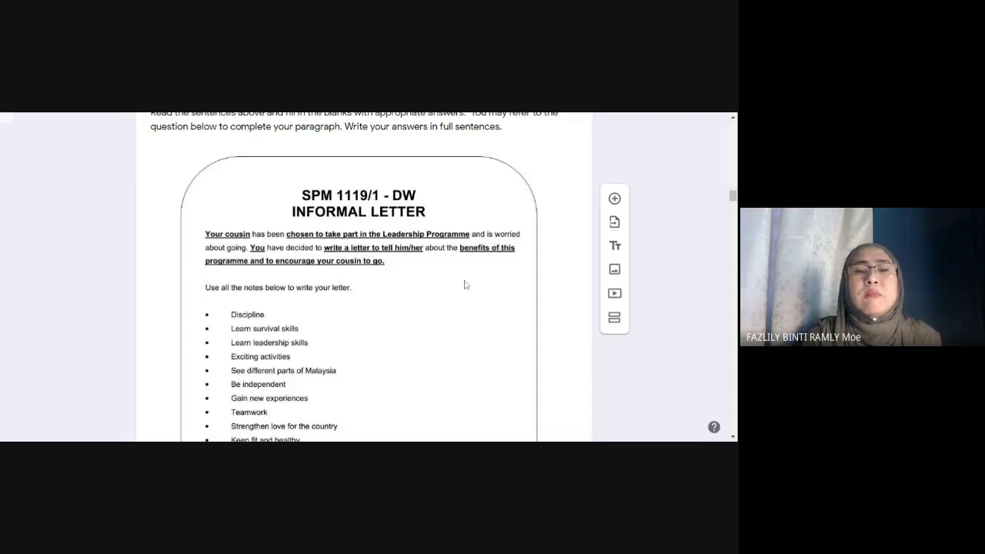
left_click_drag(733, 198, 733, 211)
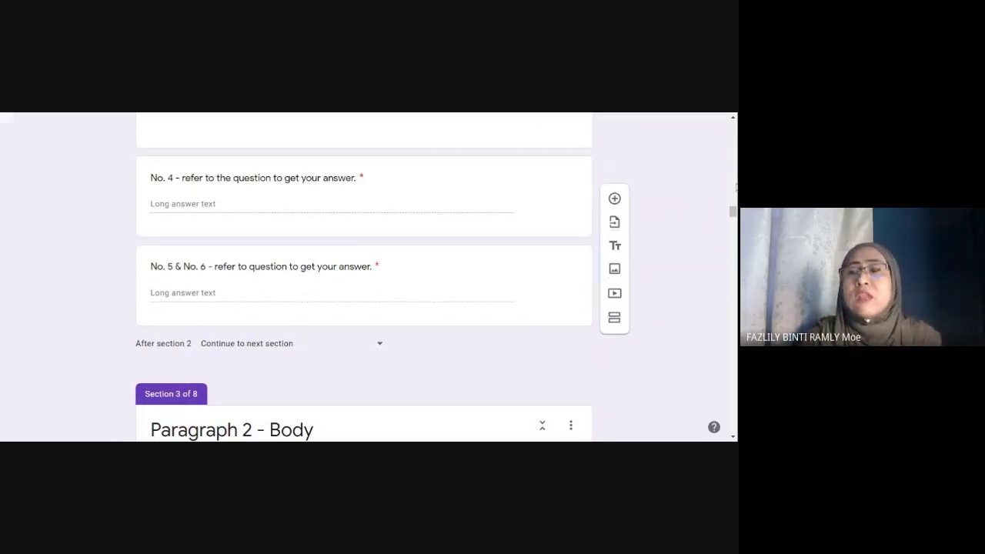
left_click_drag(734, 212, 733, 241)
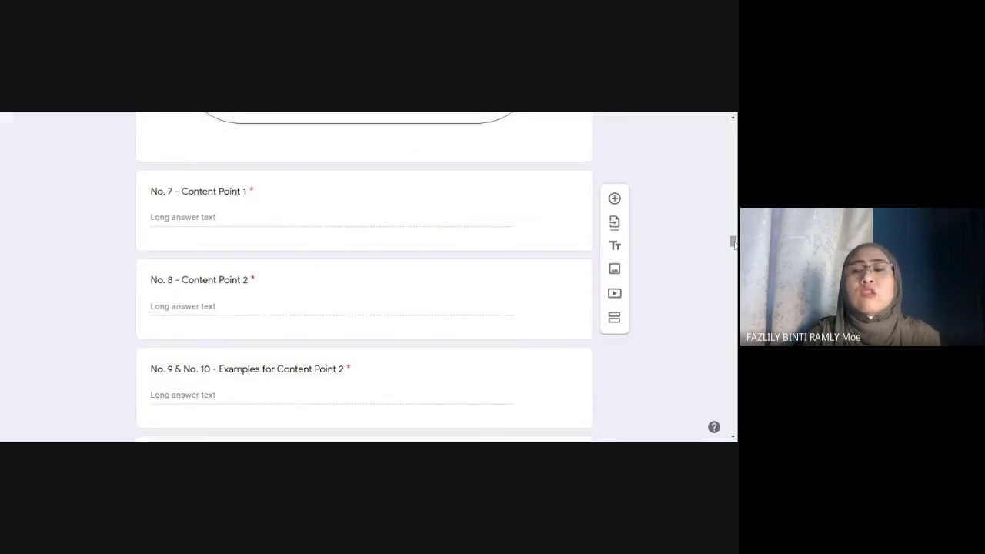
left_click_drag(733, 242, 730, 226)
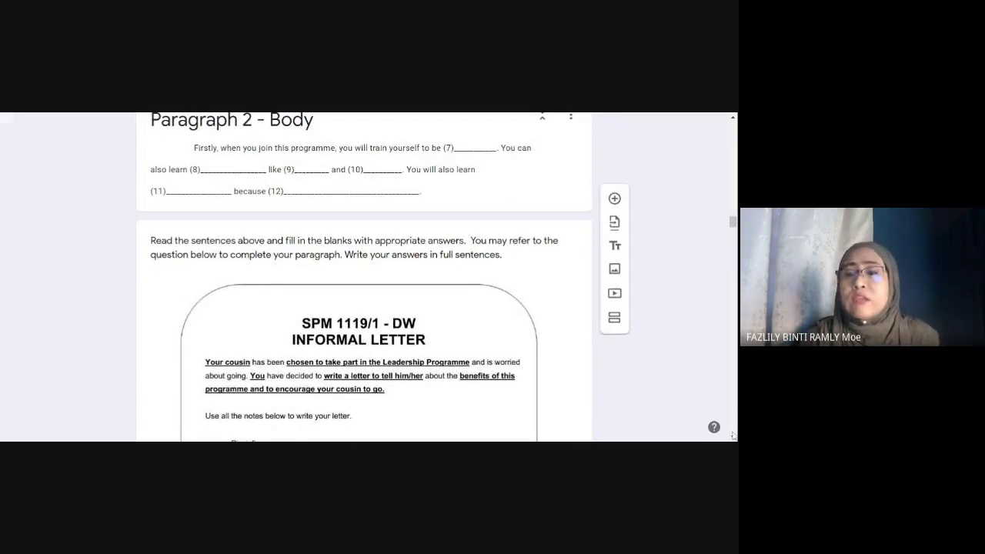
scroll(305, 437, "down", 1)
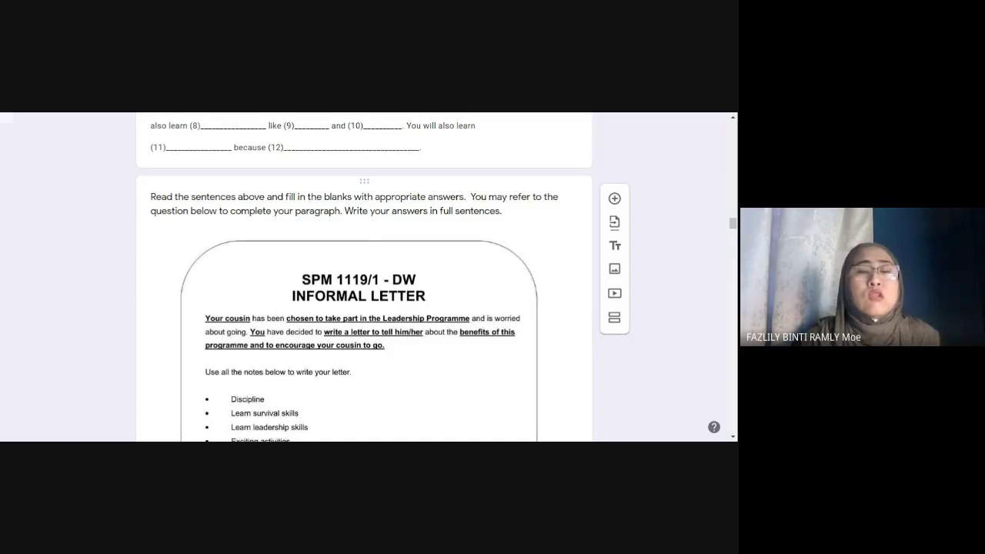
left_click(732, 118)
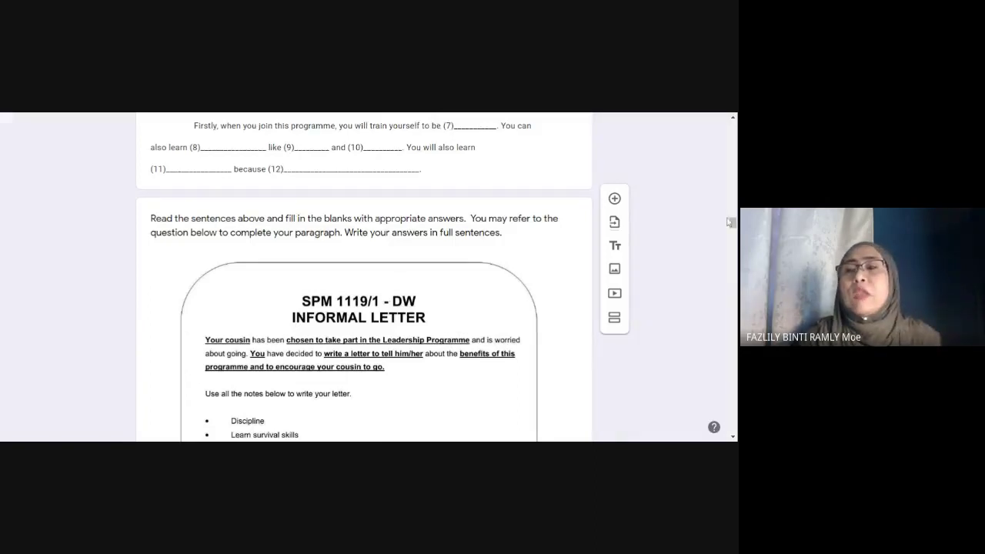
left_click_drag(731, 223, 732, 243)
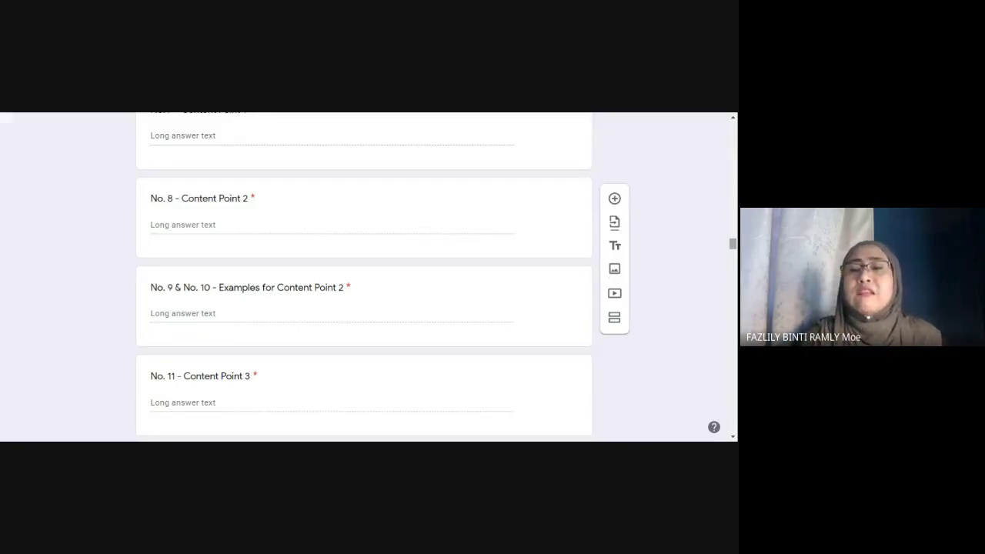
left_click_drag(732, 244, 732, 328)
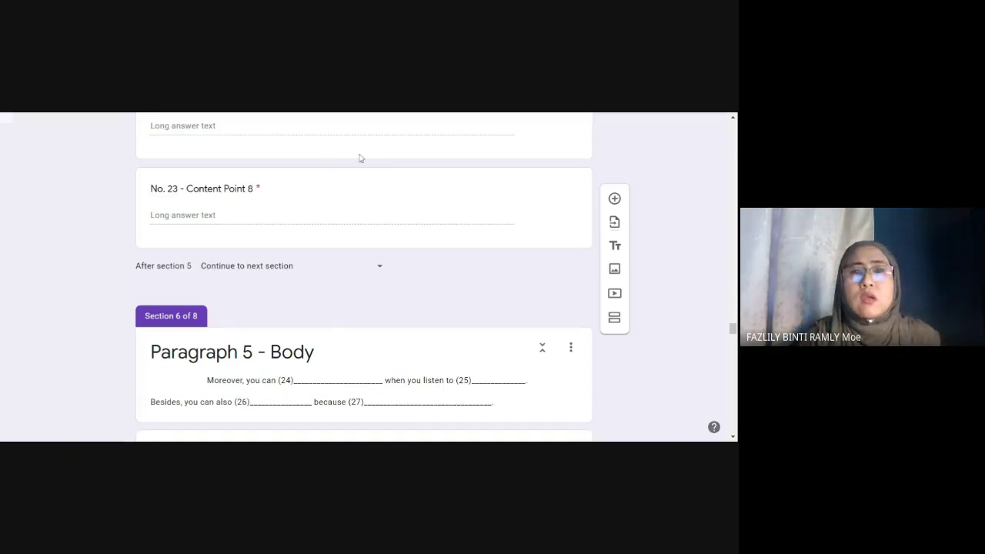
- Open the form's responses, view them by question and show the list of questions to choose from
left_click_drag(732, 330, 732, 120)
left_click(383, 164)
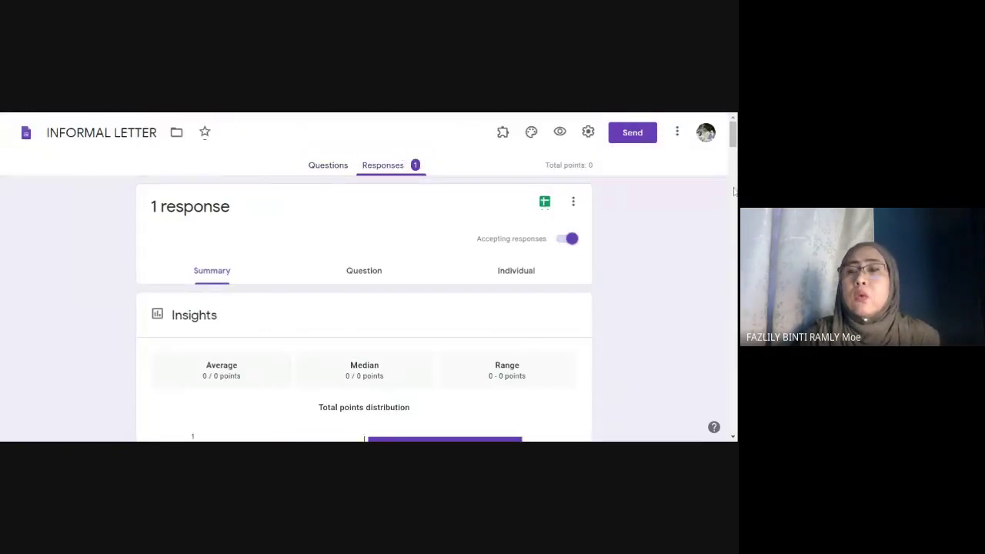
scroll(545, 208, "down", 2)
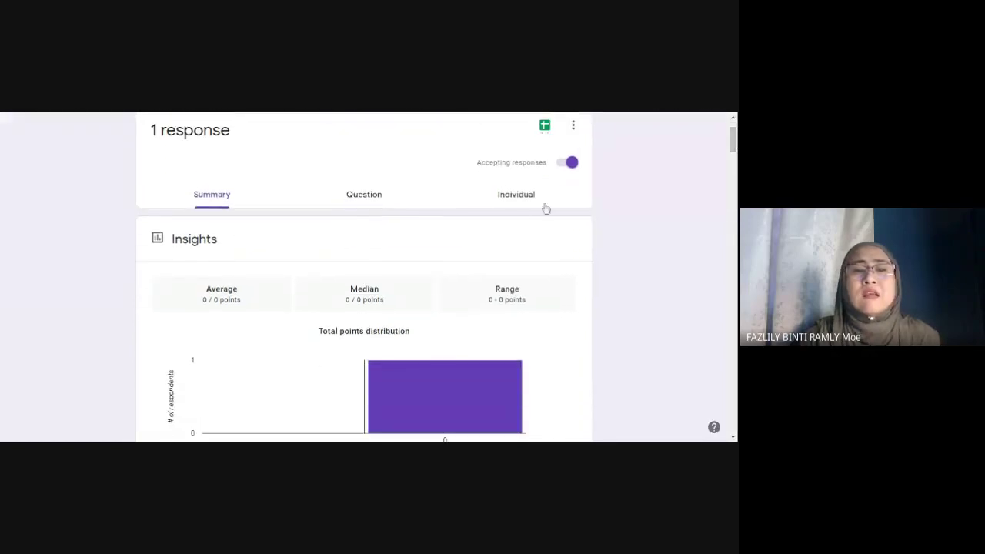
left_click(354, 196)
scroll(538, 220, "down", 2)
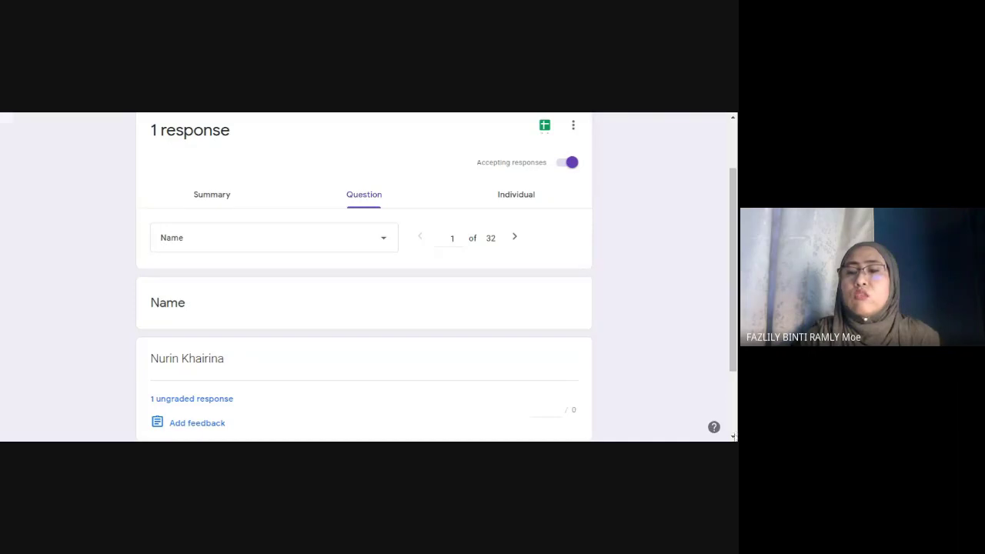
scroll(364, 277, "down", 1)
scroll(364, 277, "down", 1)
scroll(364, 277, "down", 2)
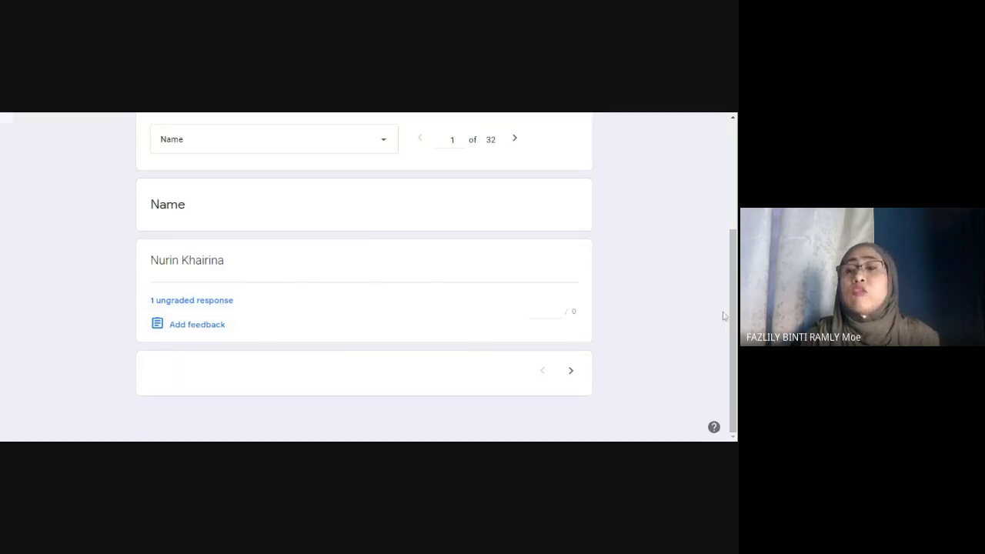
left_click_drag(729, 317, 720, 287)
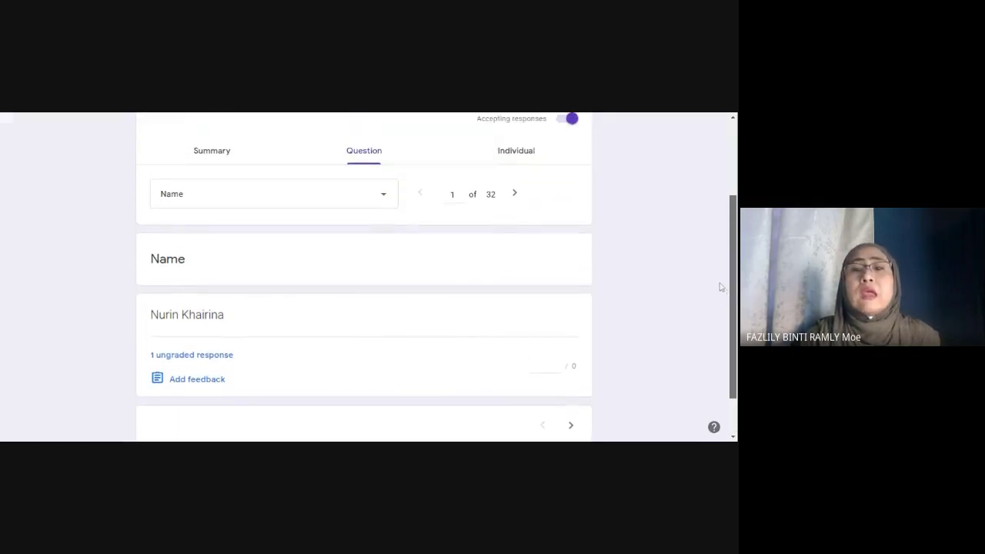
left_click(384, 195)
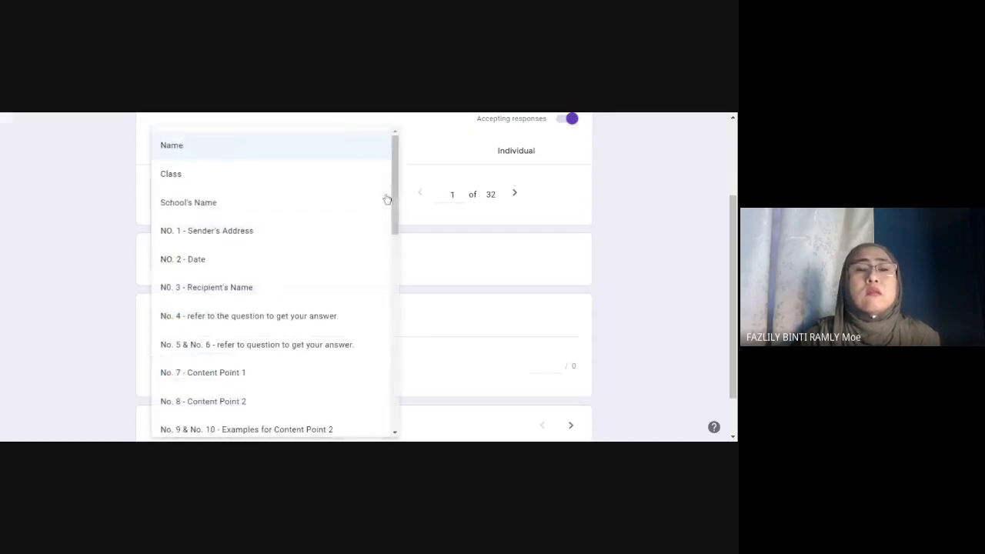
- Switch to the individual response and read the student's answers from the Name question through NO. 3 - Recipient's Name
left_click(537, 150)
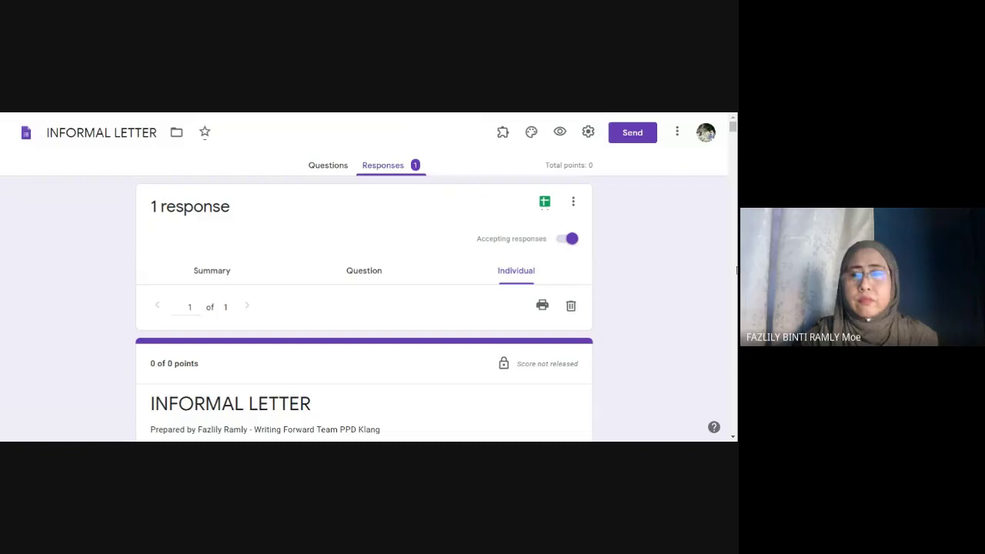
scroll(735, 135, "down", 5)
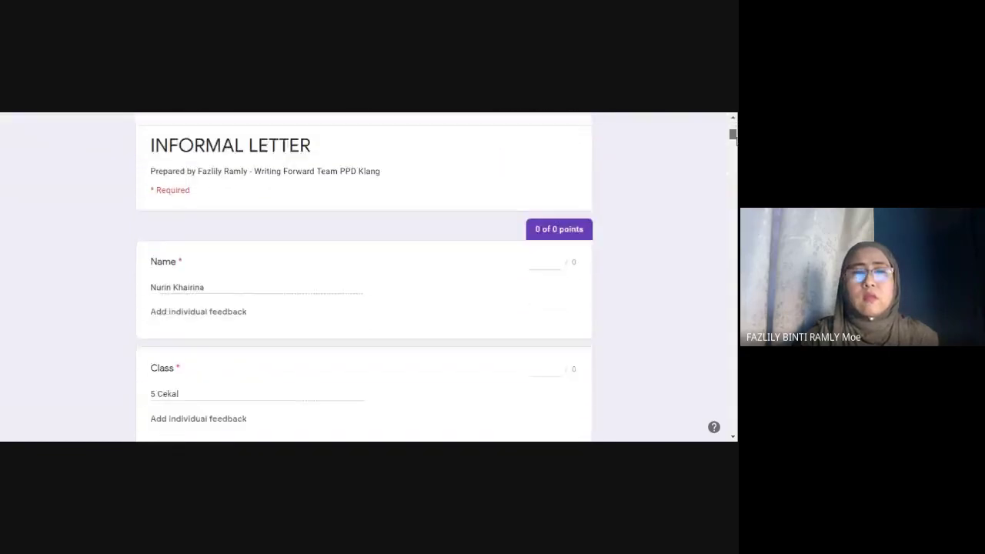
scroll(364, 276, "down", 5)
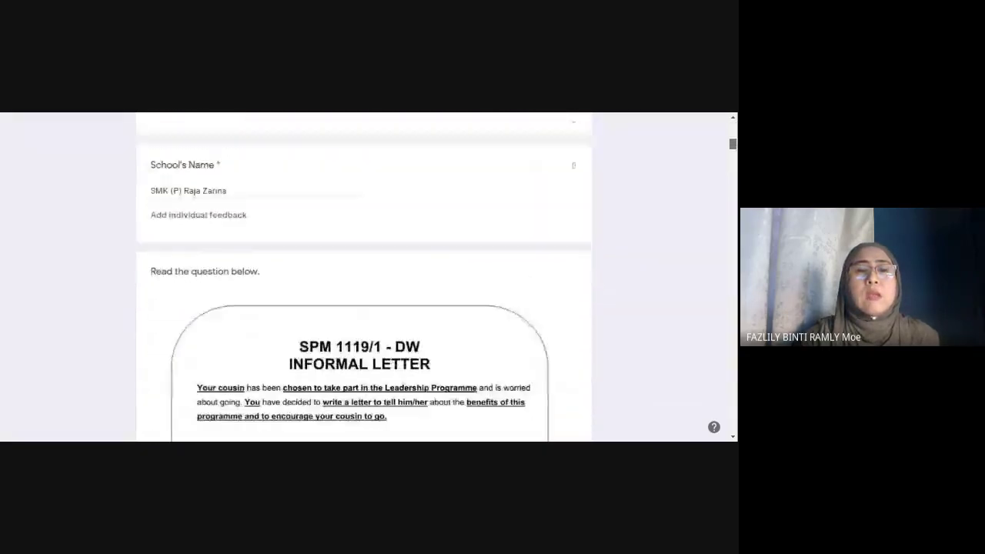
scroll(364, 277, "down", 12)
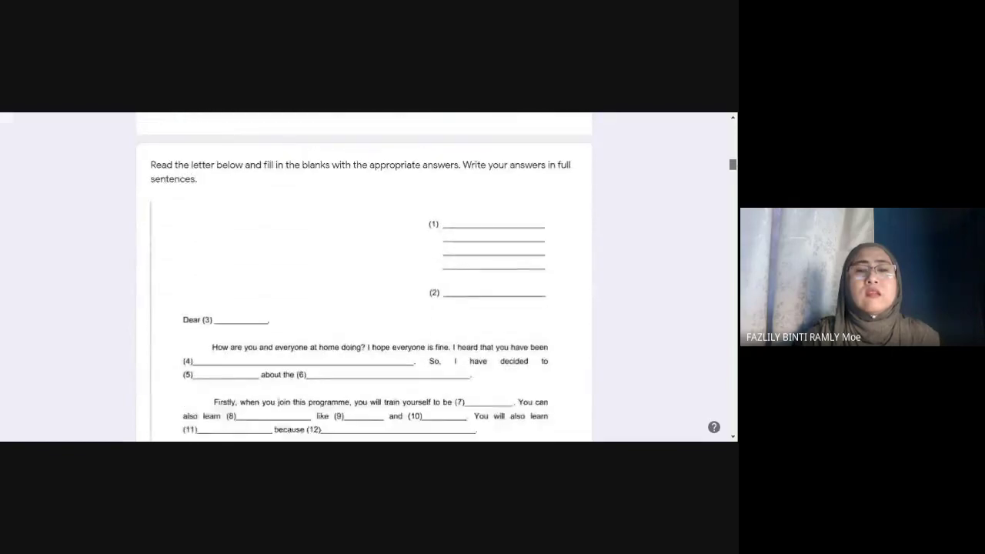
scroll(364, 277, "down", 8)
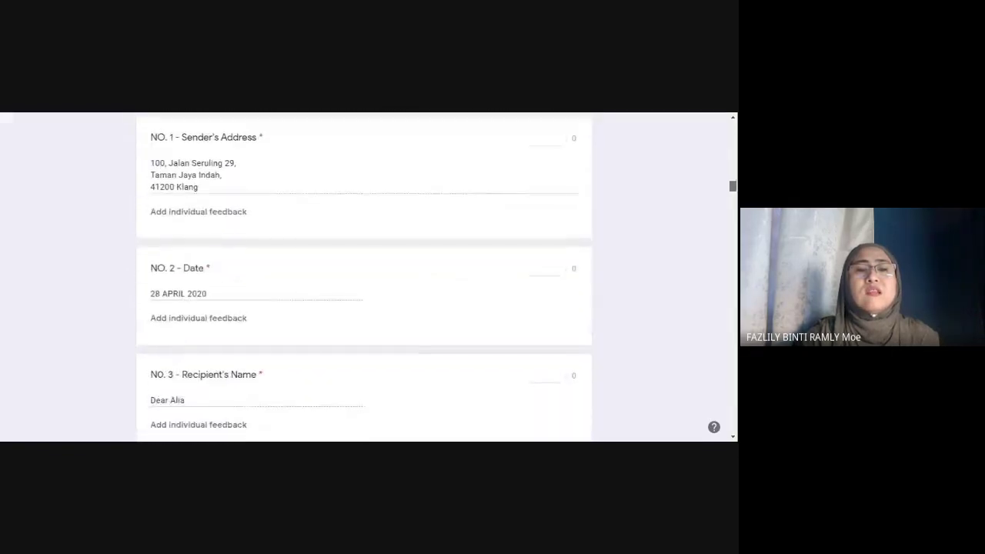
scroll(364, 277, "down", 10)
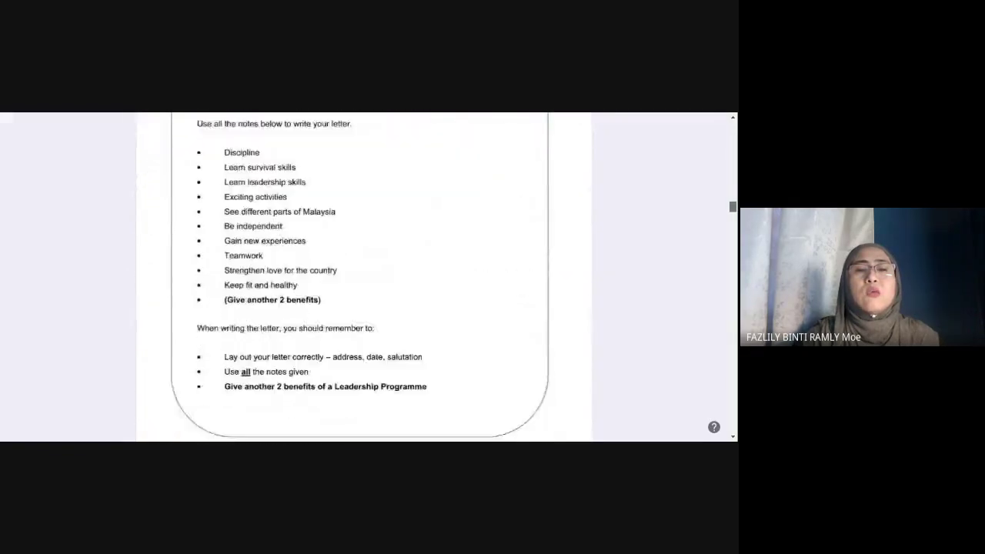
- Open the individual feedback on question No. 4 for editing and save it as "Well done!"
scroll(364, 277, "down", 3)
scroll(363, 277, "up", 1)
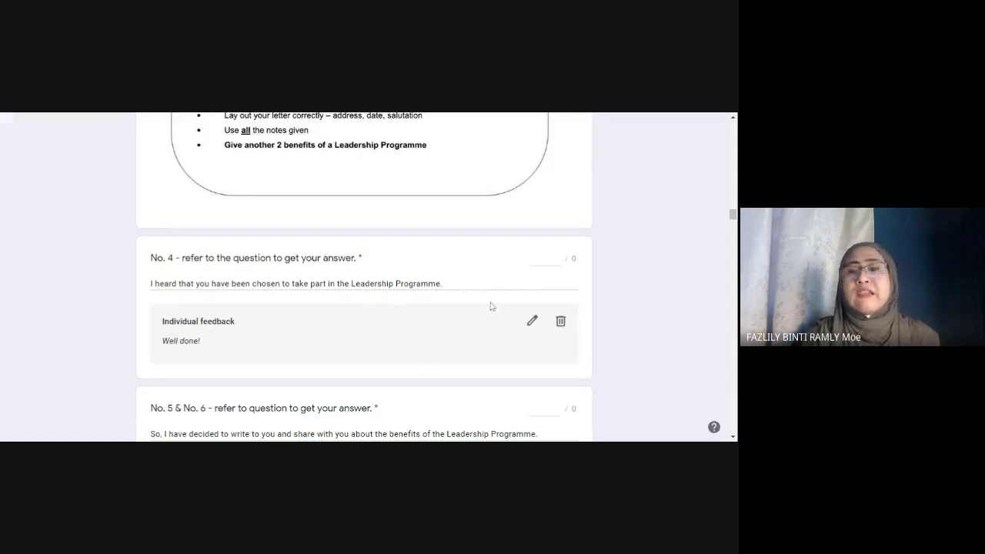
left_click(530, 321)
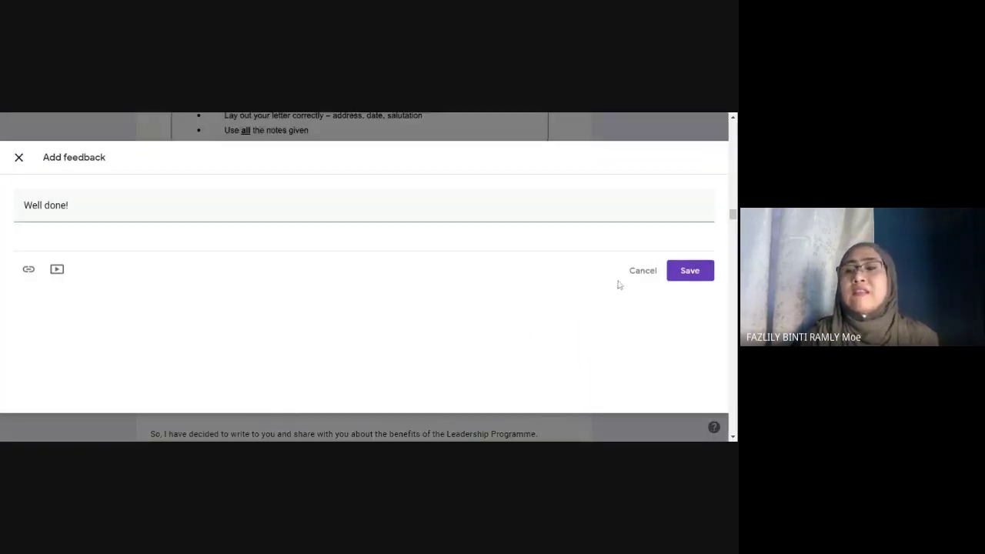
left_click(682, 273)
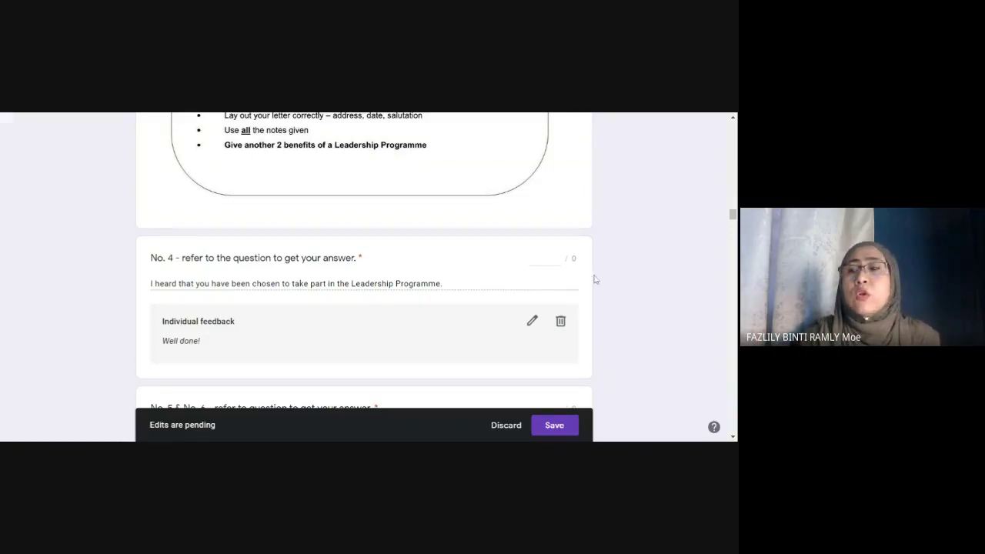
- Examine the answer and individual feedback for No. 7 - Content Point 1, and the question notes above it
left_click_drag(733, 221, 733, 246)
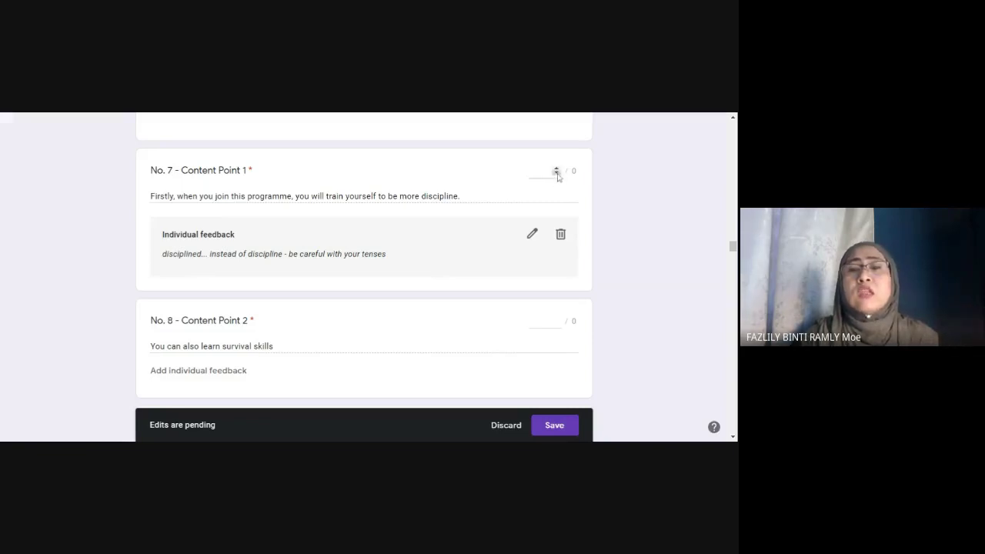
mouse_move(732, 246)
left_mouse_down()
mouse_move(731, 201)
mouse_move(732, 237)
left_mouse_up()
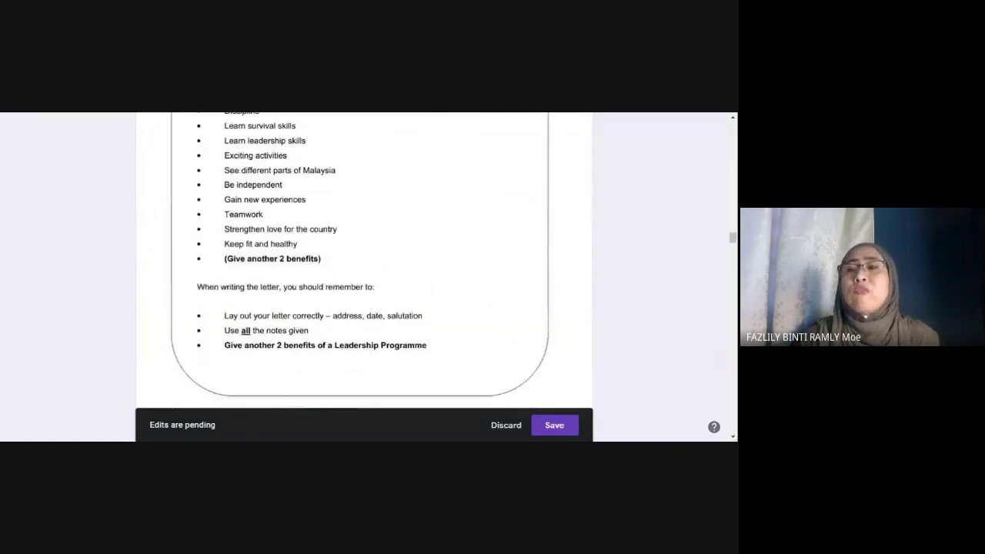
left_click(733, 117)
left_click(733, 119)
left_click(733, 119)
left_click(733, 119)
left_click(733, 119)
left_click(733, 119)
left_click(733, 119)
left_click(733, 119)
left_click(733, 119)
left_click(733, 120)
left_click(733, 119)
scroll(586, 322, "up", 5)
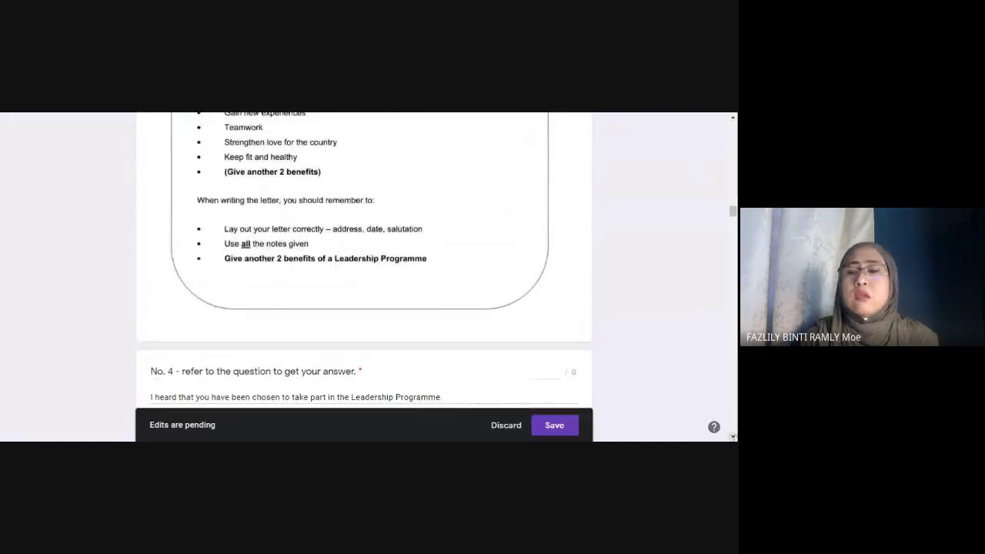
- Give the student's answer to question No. 4 a score of 1 point
left_click(733, 436)
left_click(733, 436)
left_click(733, 436)
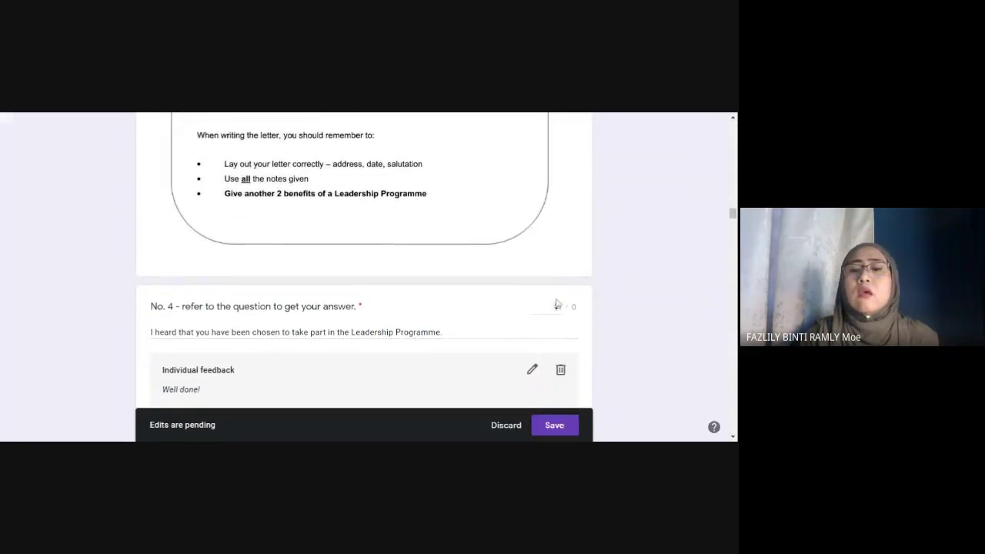
left_click(557, 307)
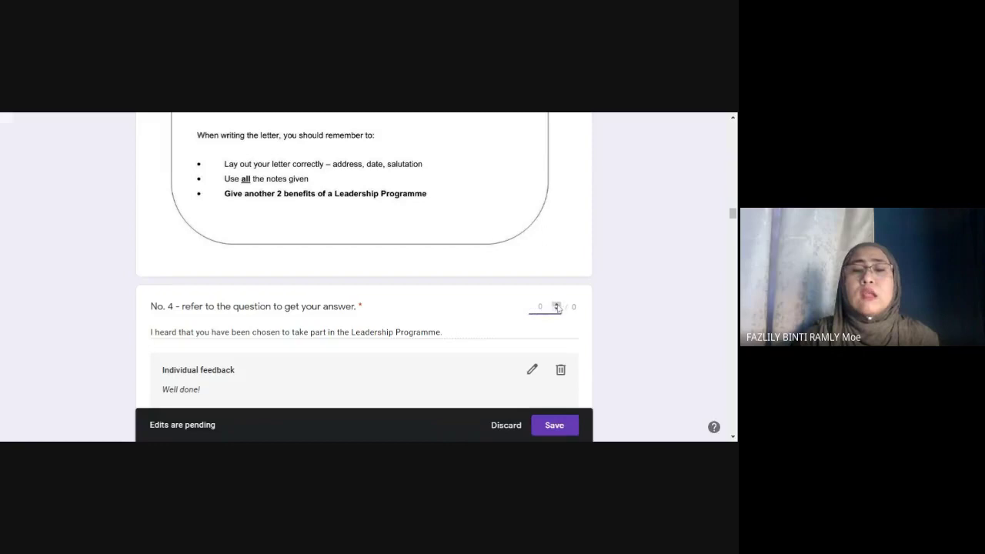
left_click(557, 305)
left_click(557, 310)
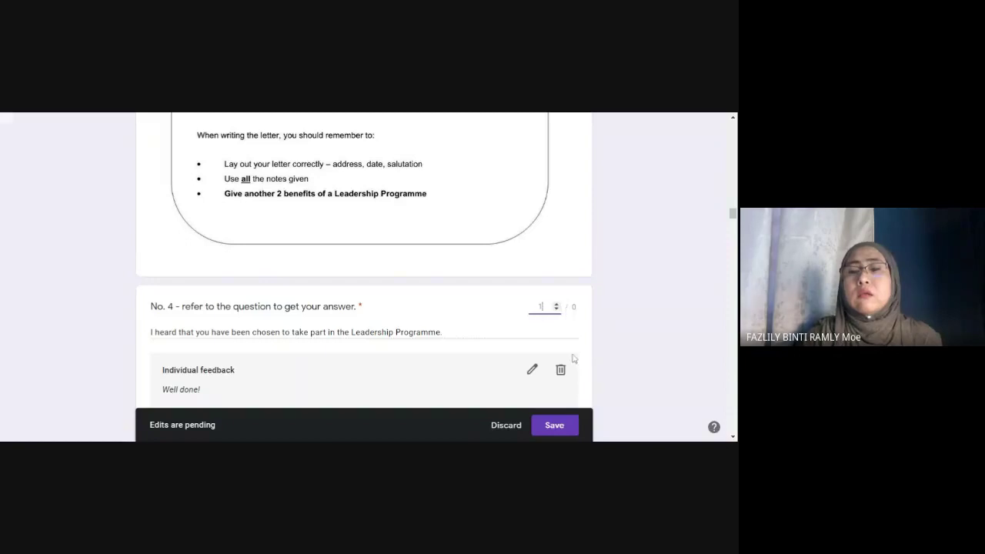
left_click(516, 333)
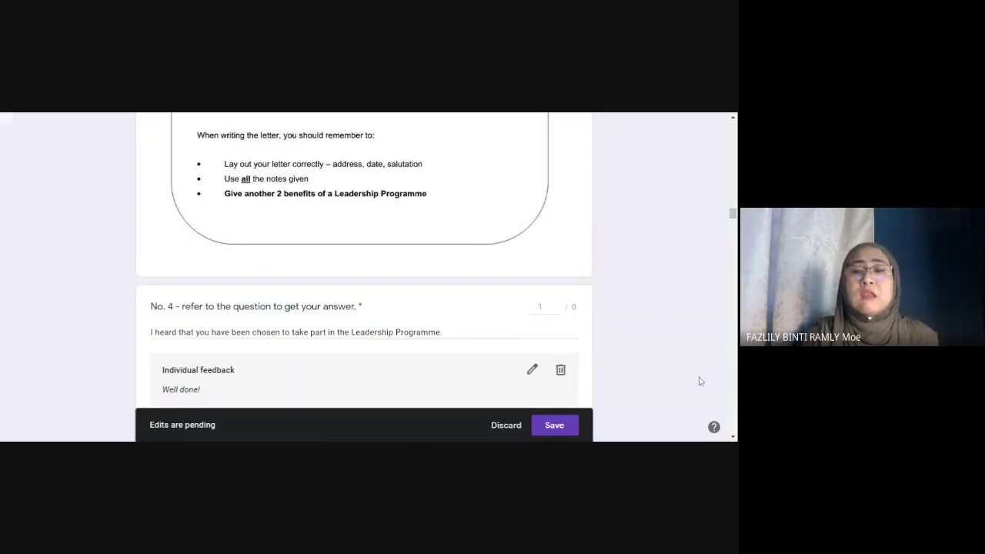
- Open the form's quiz settings and review the options for releasing grades and what respondents can see
left_click_drag(732, 215, 733, 127)
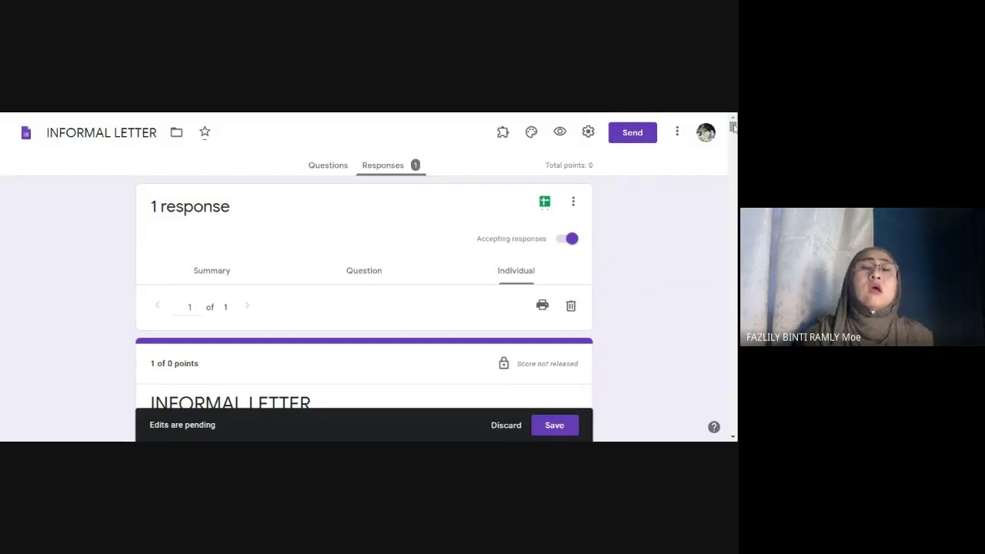
left_click(589, 135)
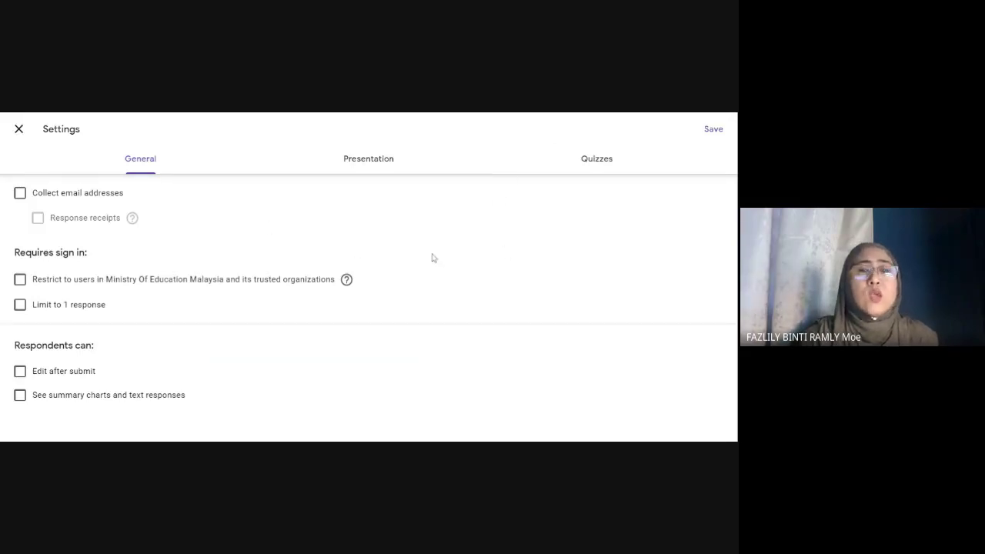
left_click(602, 162)
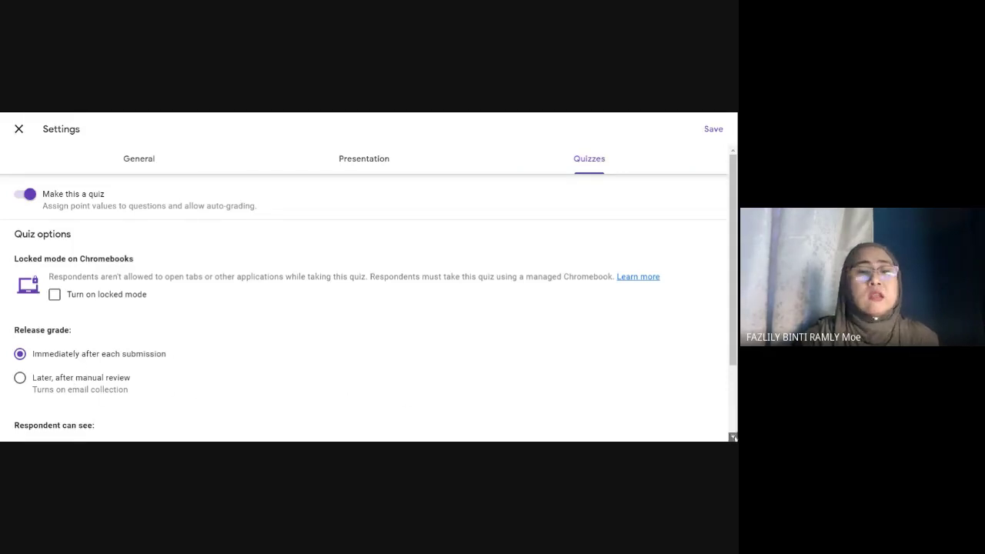
left_click(732, 436)
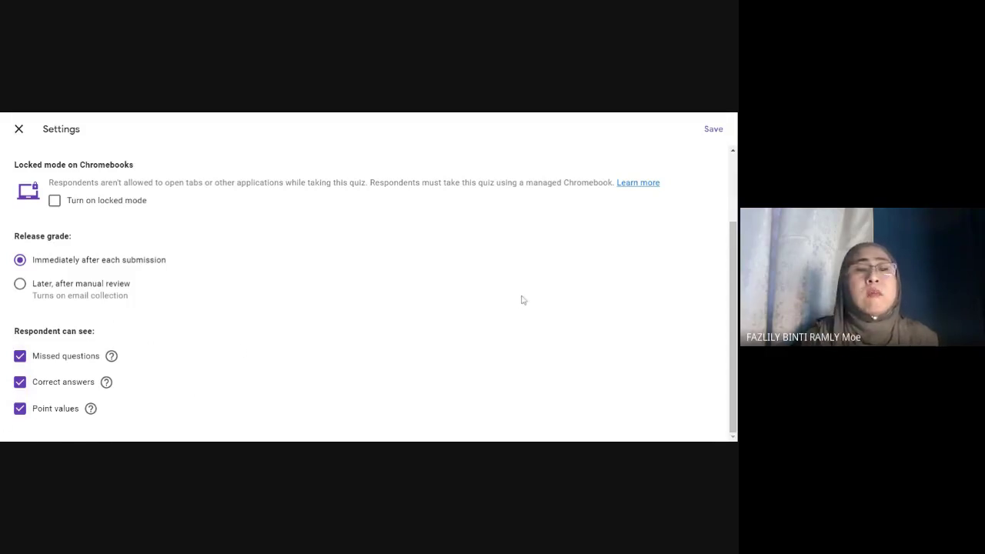
- Review the form's quiz and general settings, close them without saving, and open the responses spreadsheet
scroll(732, 149, "up", 2)
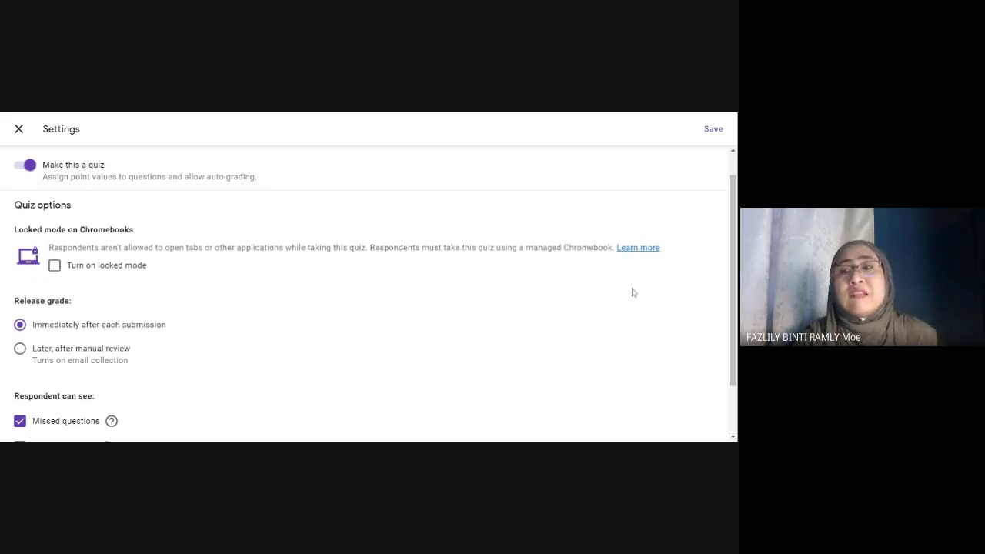
left_click(732, 152)
left_click(732, 152)
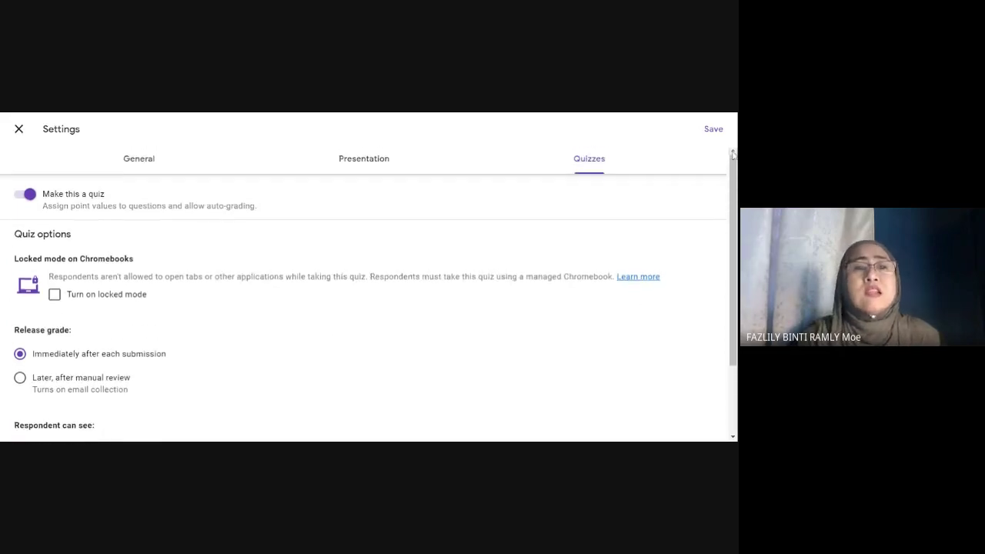
left_click(149, 166)
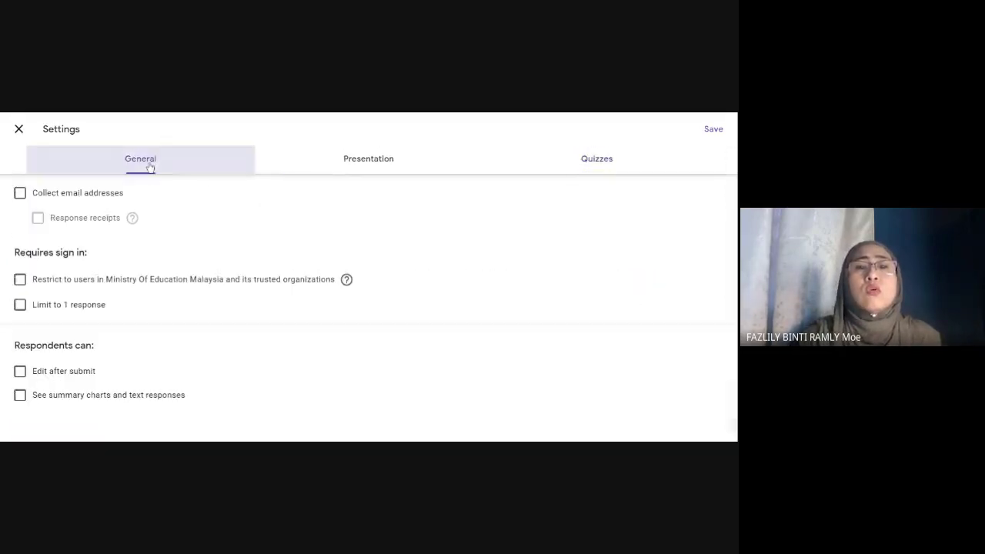
left_click(19, 117)
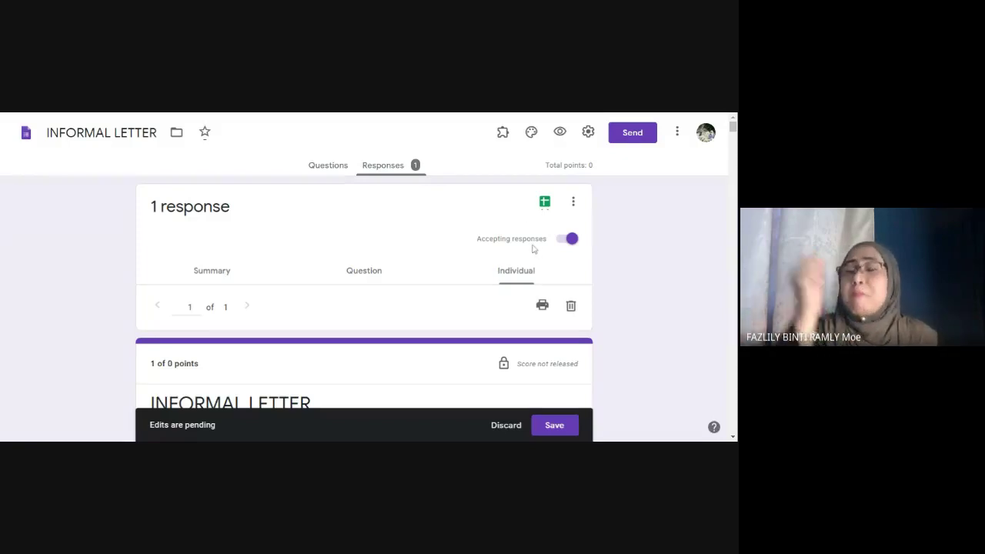
left_click(545, 205)
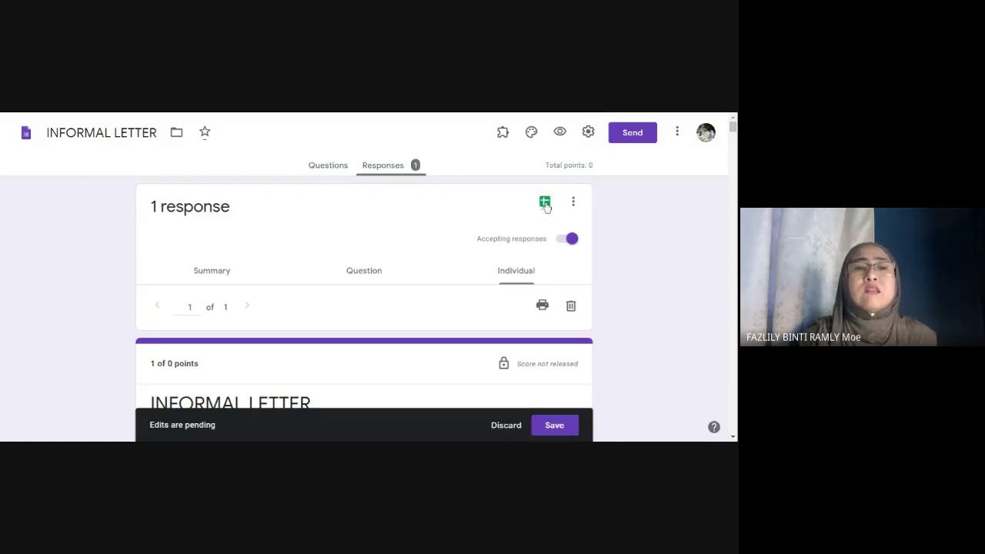
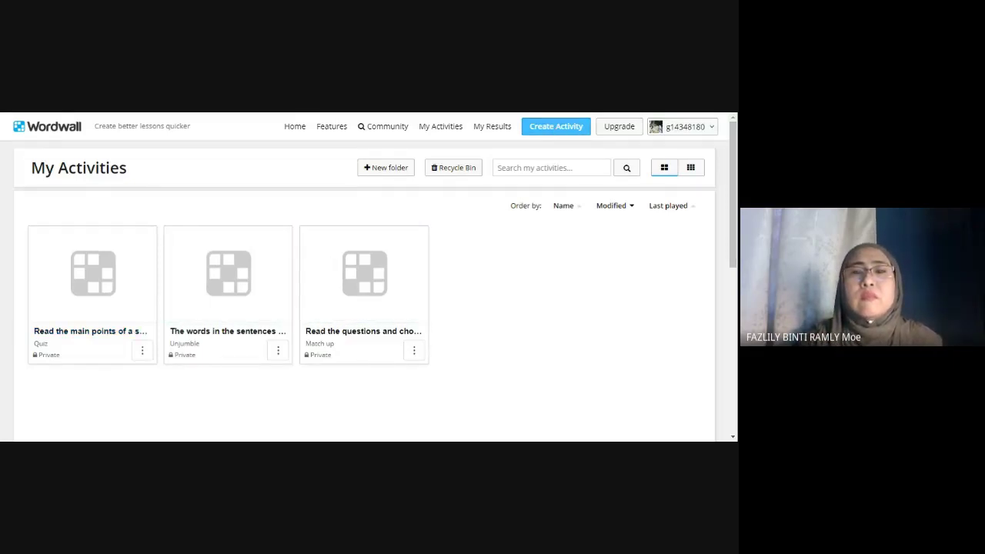
- Browse the activity templates available for a new Wordwall activity and return to the list of own activities
left_click(562, 129)
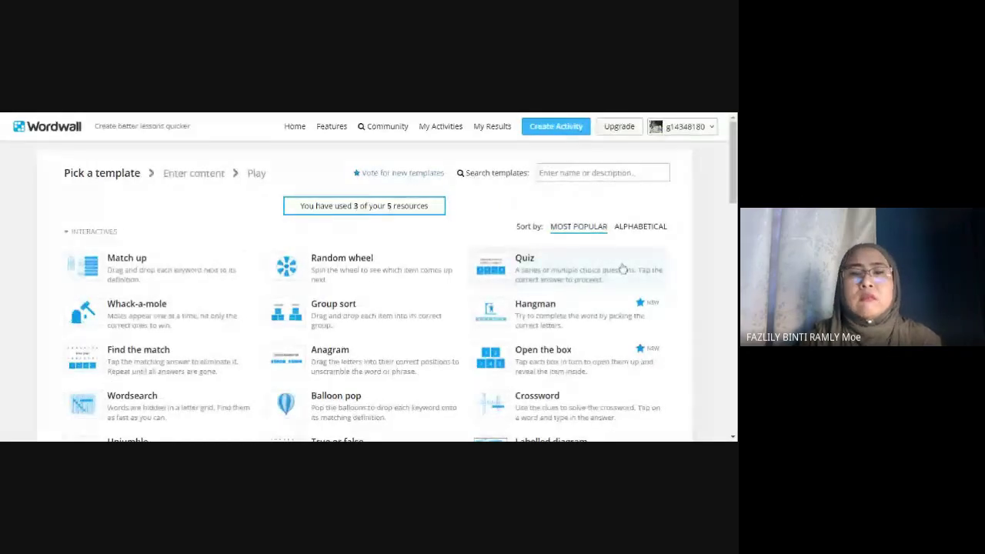
scroll(354, 323, "down", 1)
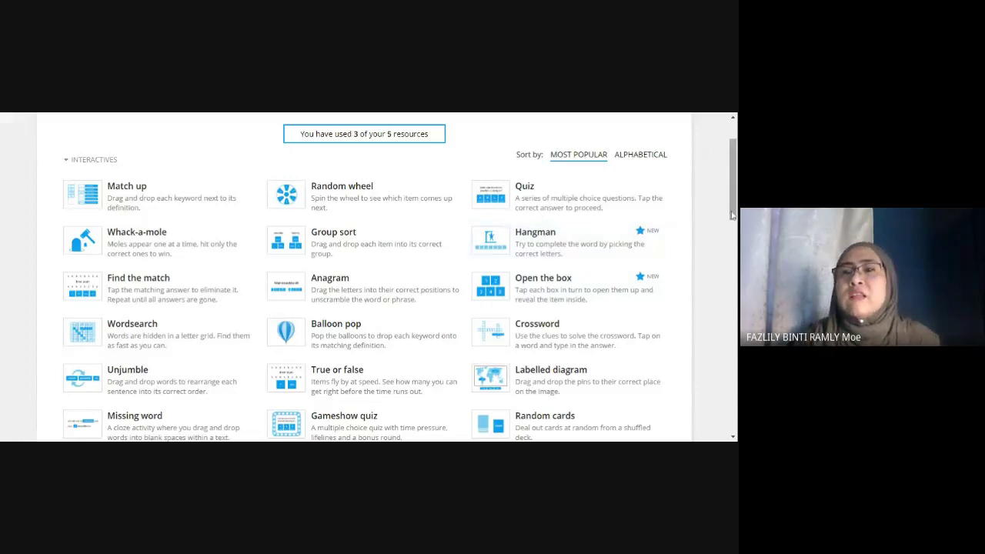
scroll(730, 214, "down", 2)
scroll(728, 215, "up", 2)
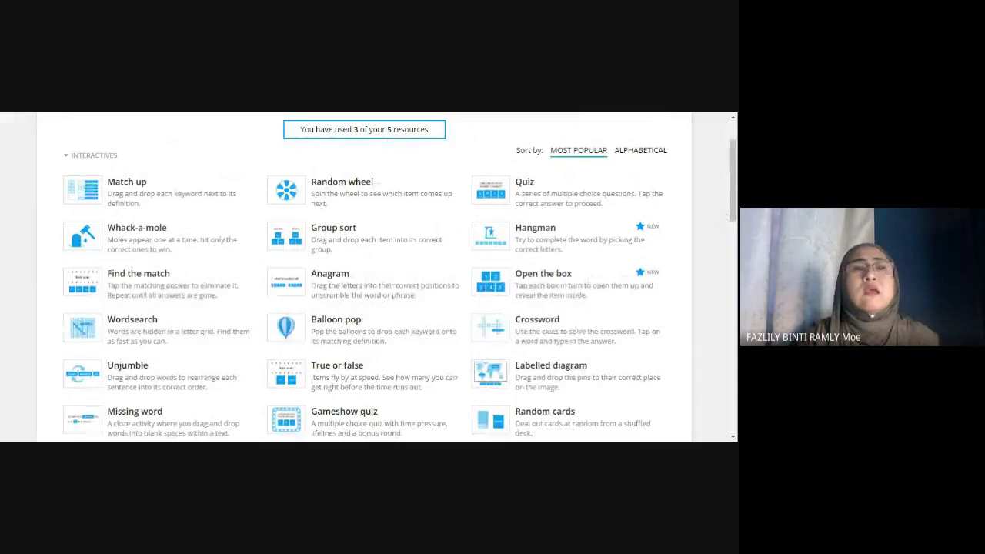
left_click(27, 114)
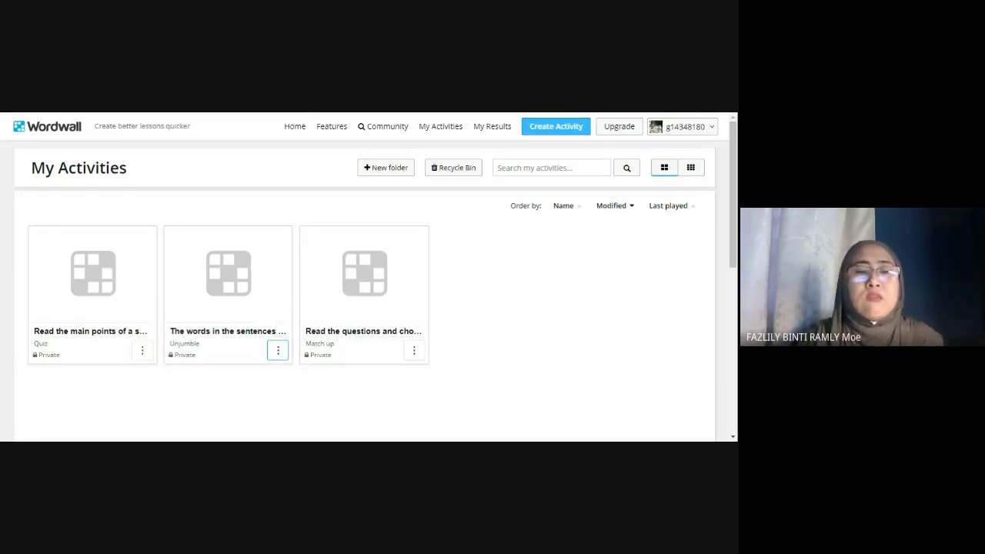
- Open the content of the Unjumble activity "The words in the sentences are mixed up" for editing
left_click(278, 350)
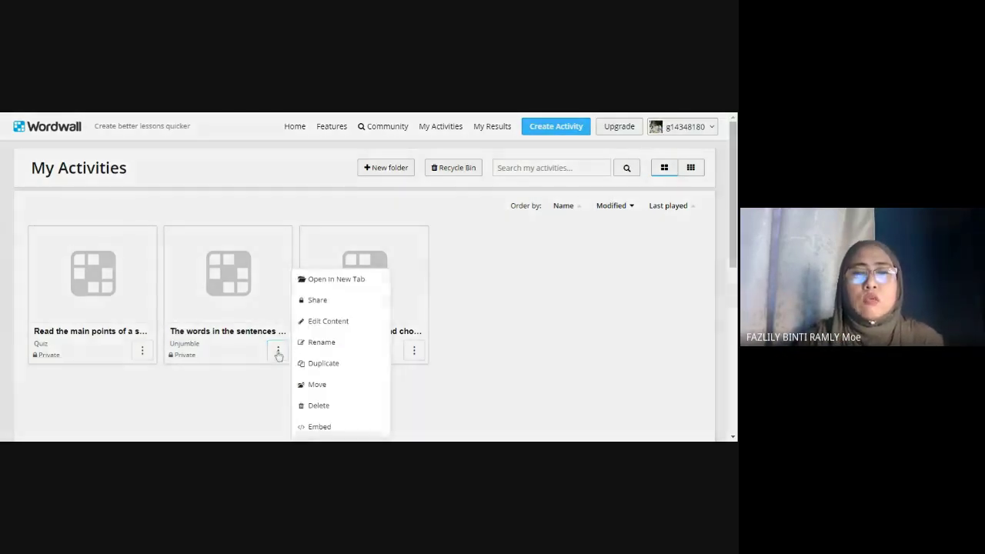
left_click(347, 320)
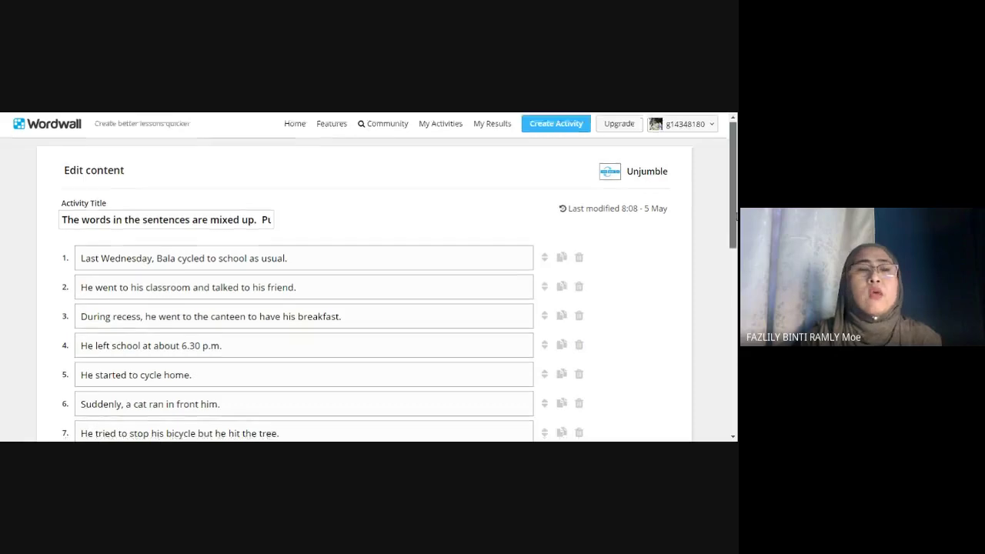
scroll(368, 277, "down", 1)
left_click_drag(731, 229, 729, 228)
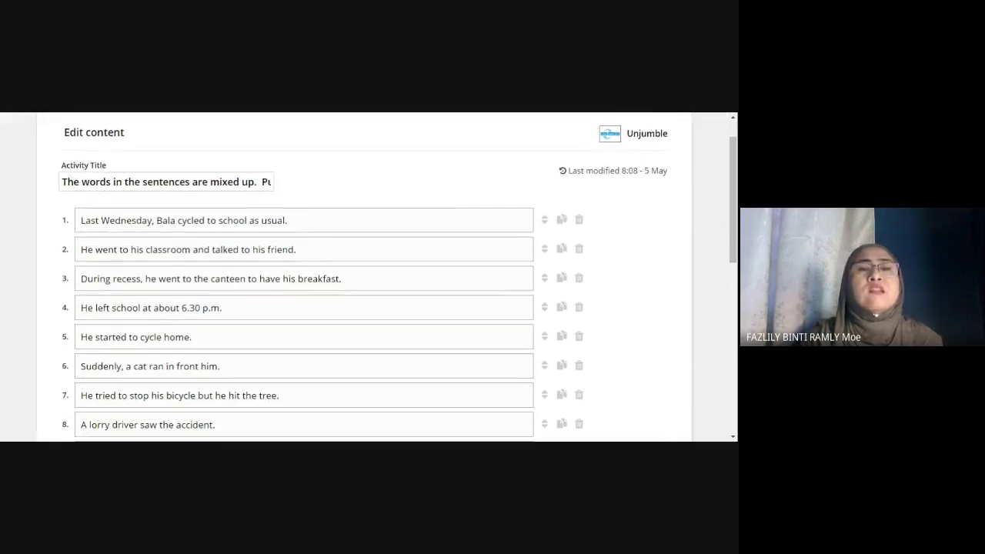
- Read through the full activity title and its sentences, and finish editing the content
left_click(218, 182)
key("Right")
key("Right")
key("Right")
key("Right")
key("Right")
key("Right")
key("Right")
key("Right")
key("Right")
key("Right")
key("Right")
key("Right")
key("Right")
key("Right")
key("Right")
key("Right")
key("Right")
key("Right")
key("Right")
key("Right")
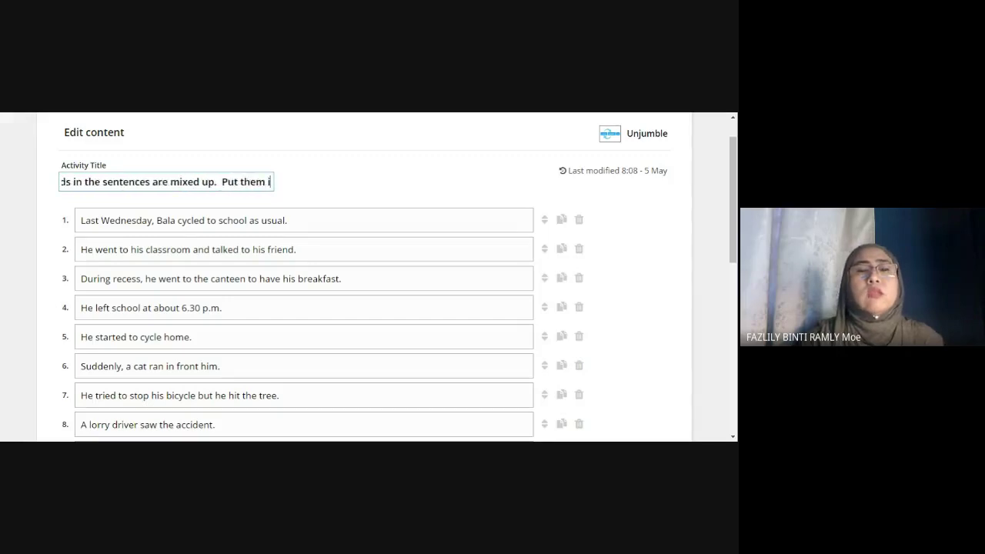
key("Right")
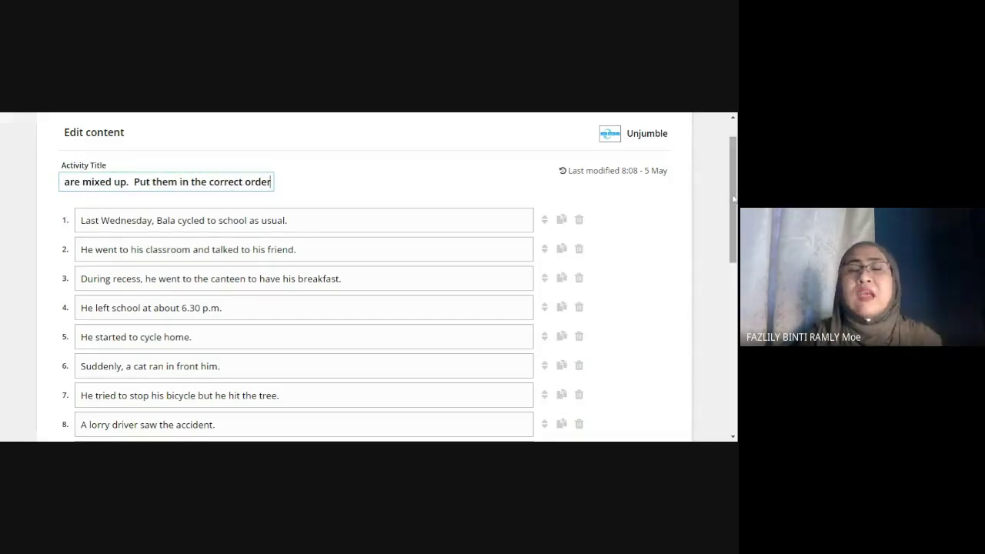
left_click_drag(733, 199, 733, 264)
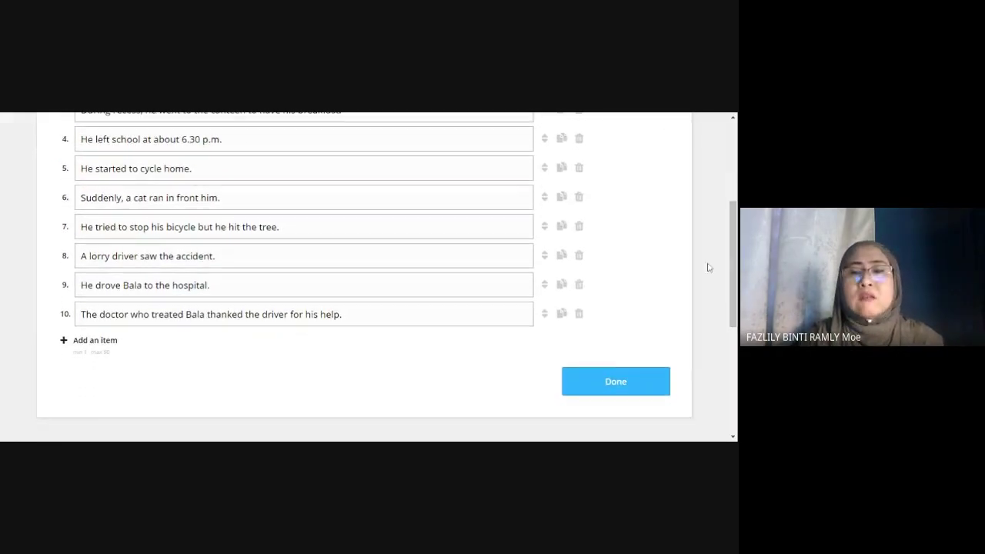
left_click(620, 384)
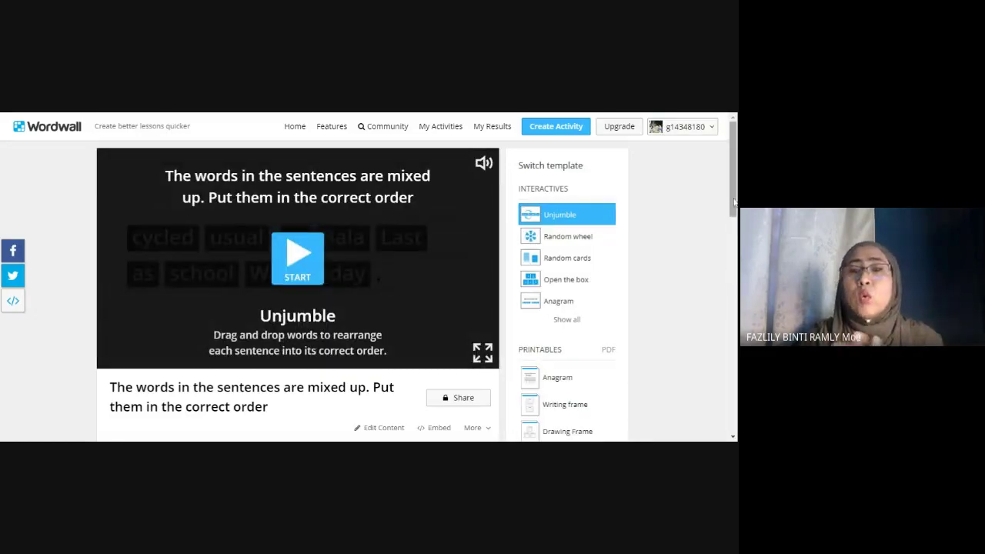
- Examine the Unjumble activity's theme, timer, marking and leaderboard options, and start playing the activity
scroll(734, 204, "down", 3)
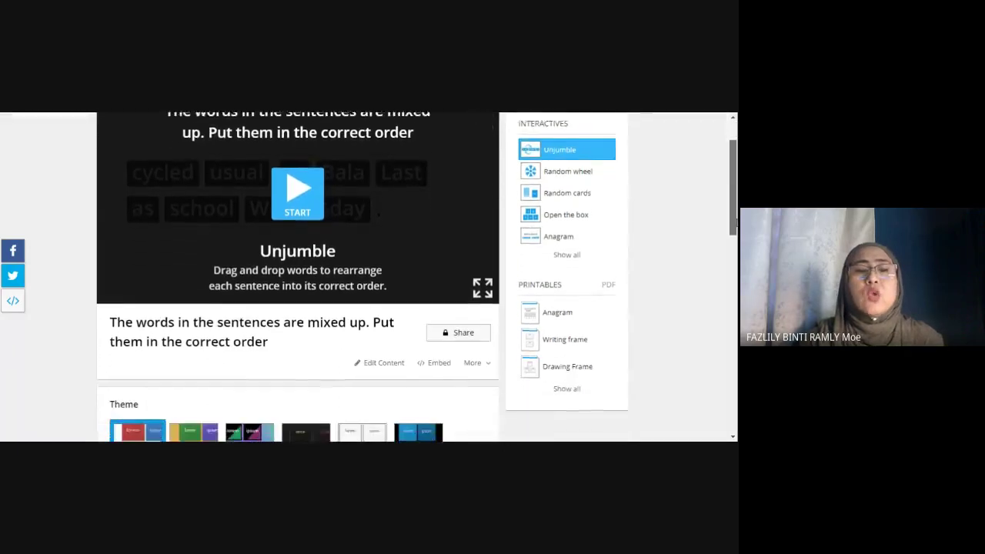
scroll(734, 203, "down", 1)
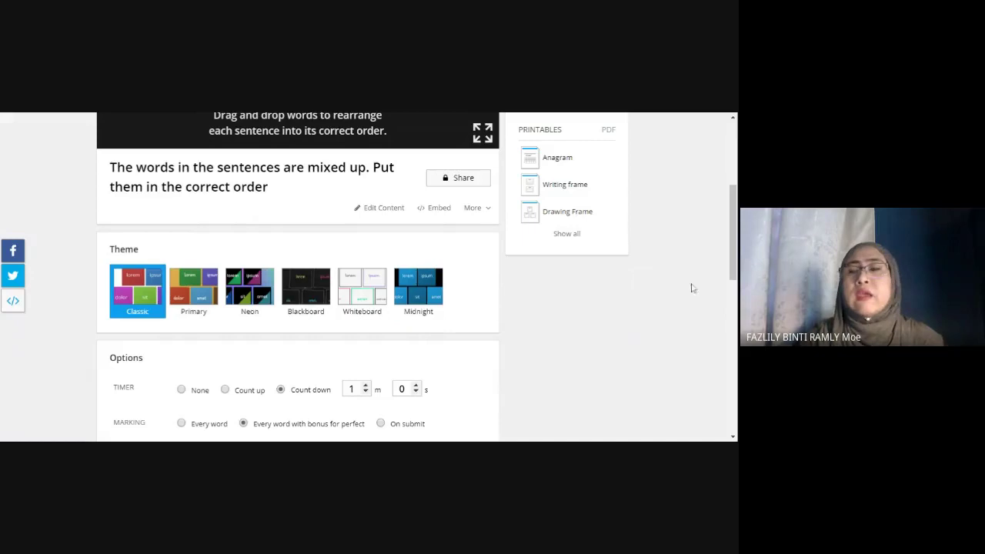
scroll(734, 269, "down", 3)
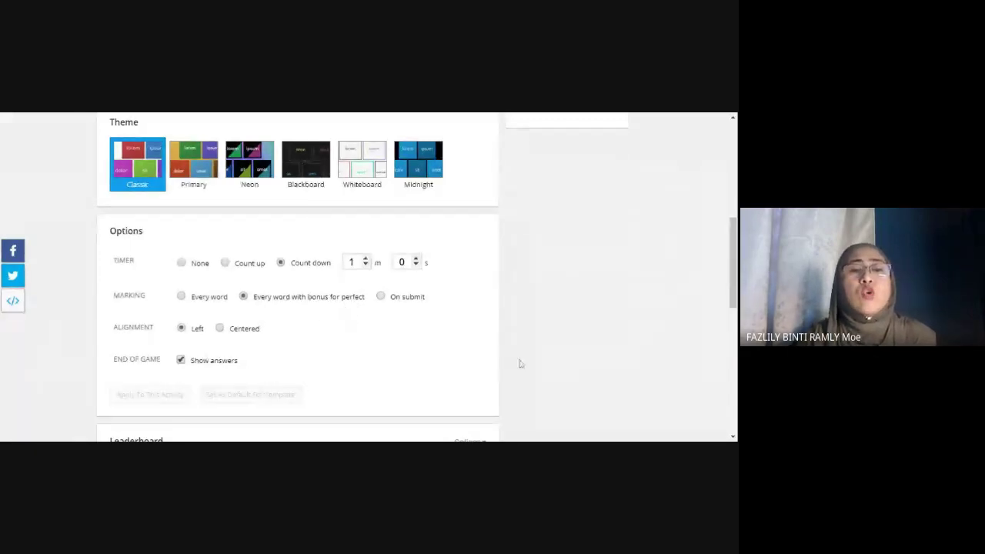
left_click_drag(733, 232, 733, 282)
left_click(467, 251)
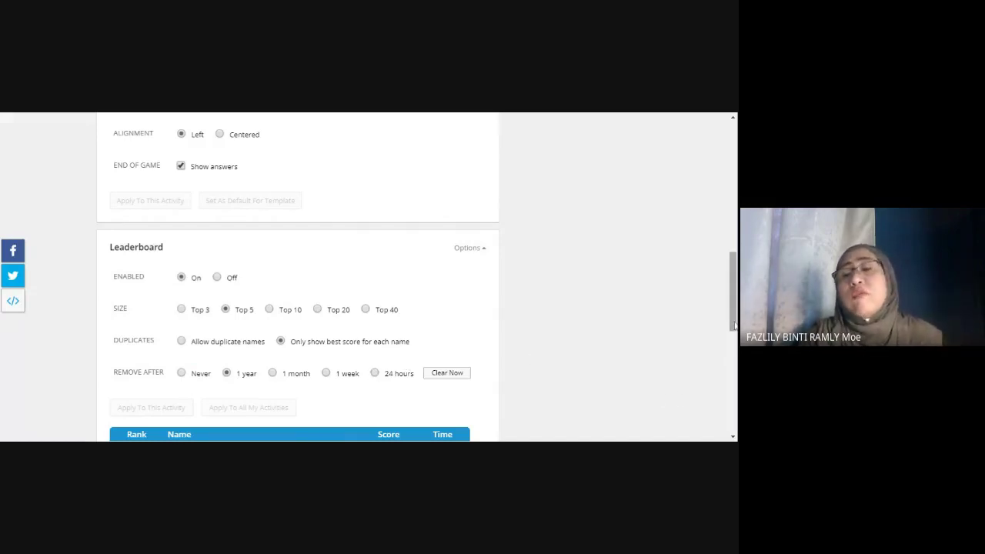
left_click_drag(733, 323, 731, 192)
left_click(301, 250)
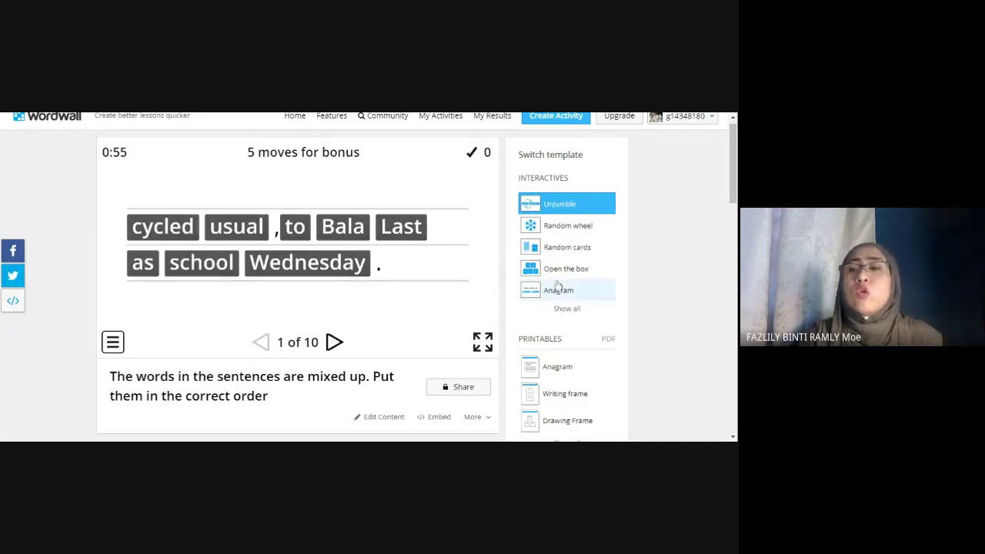
- Share the Unjumble activity with students as an assignment, with the leaderboard enabled at the end of the game
scroll(728, 194, "down", 1)
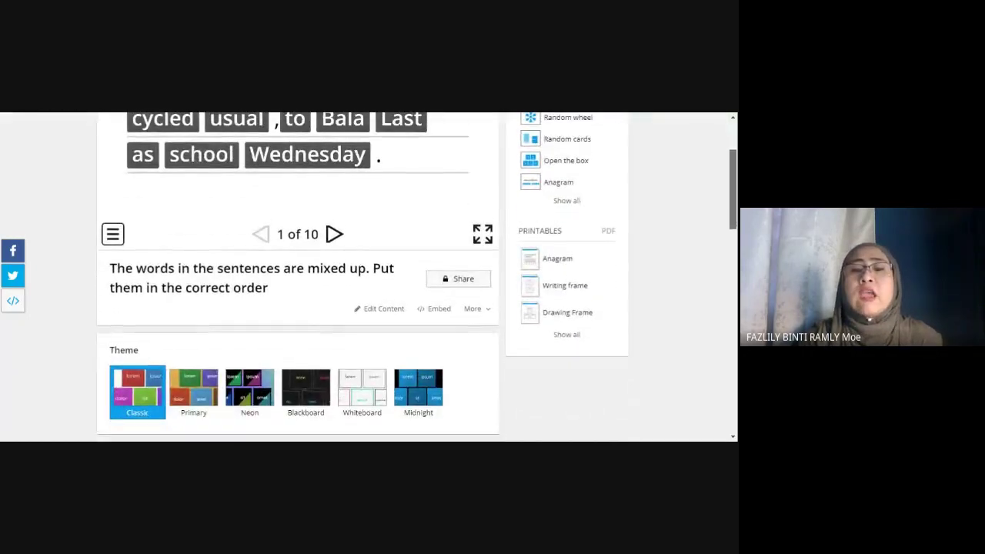
left_click(463, 282)
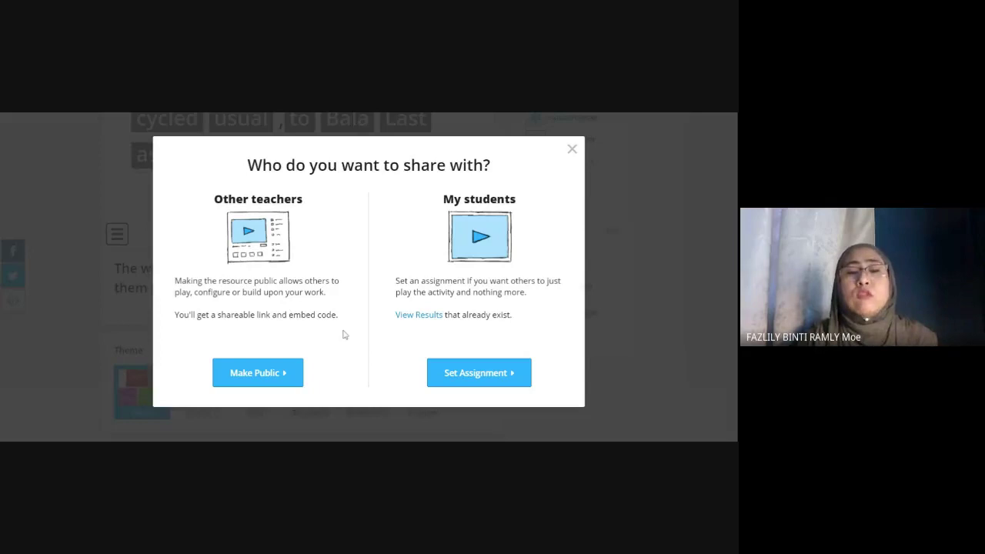
left_click(504, 377)
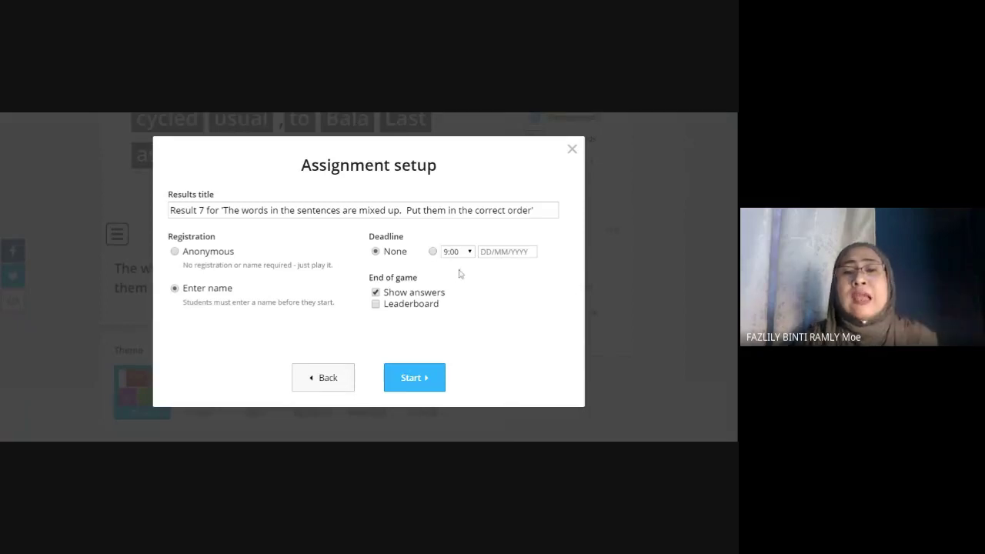
left_click(376, 305)
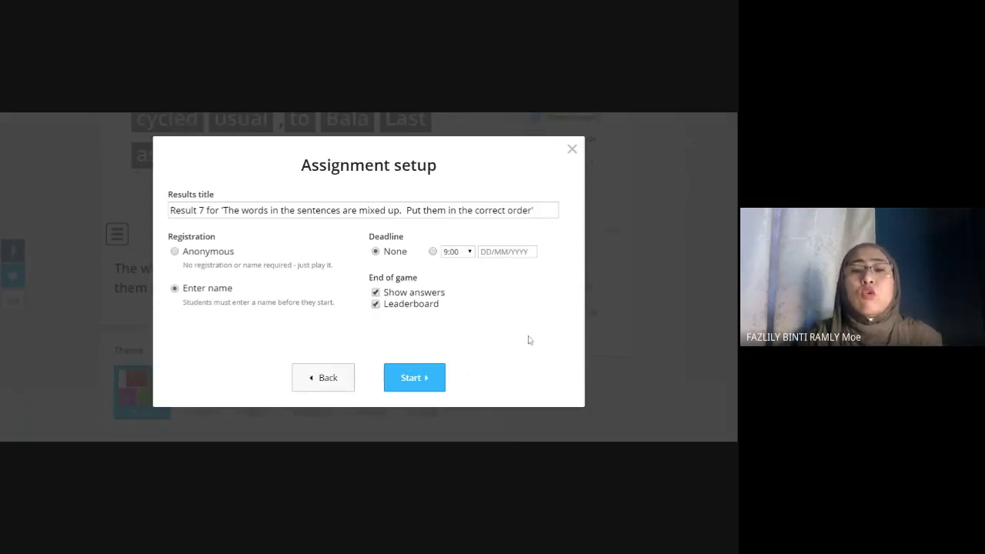
left_click(416, 379)
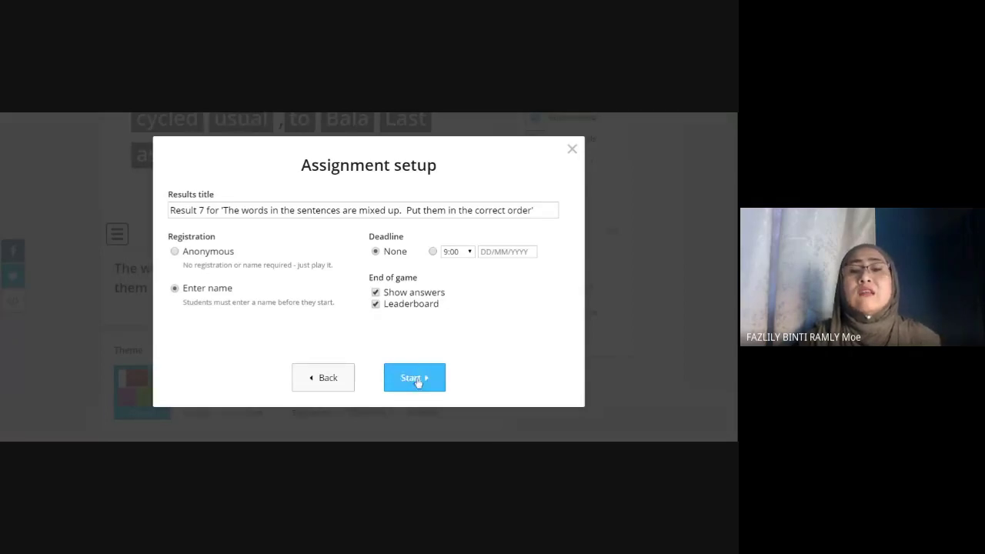
- Copy the assignment link for the students and close the assignment dialog
left_click(490, 255)
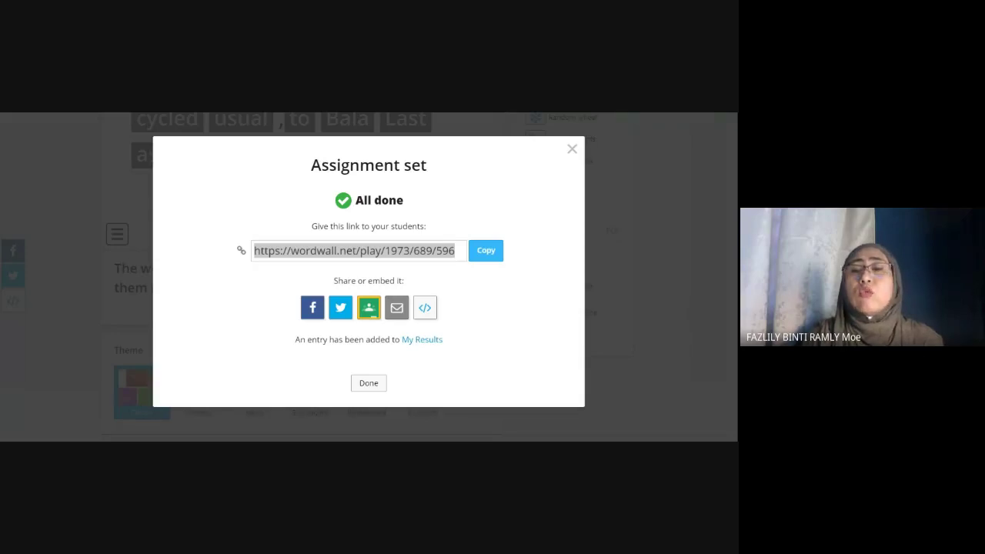
key("alt+Tab")
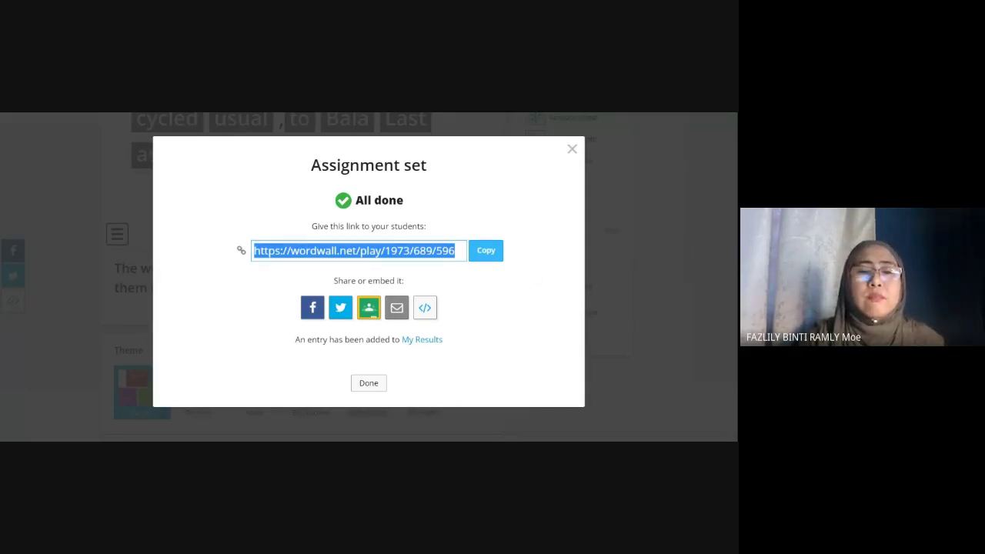
key("alt+Tab")
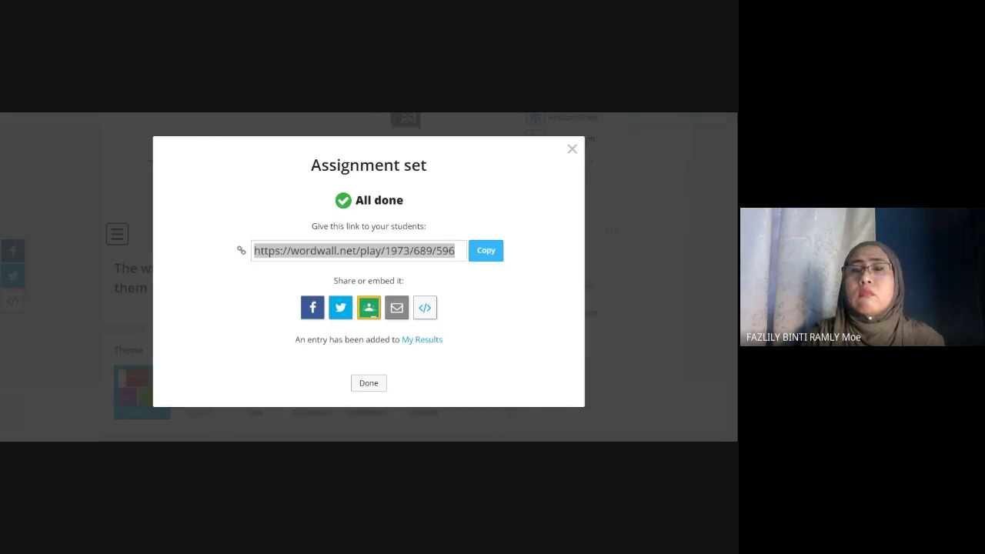
left_click(369, 382)
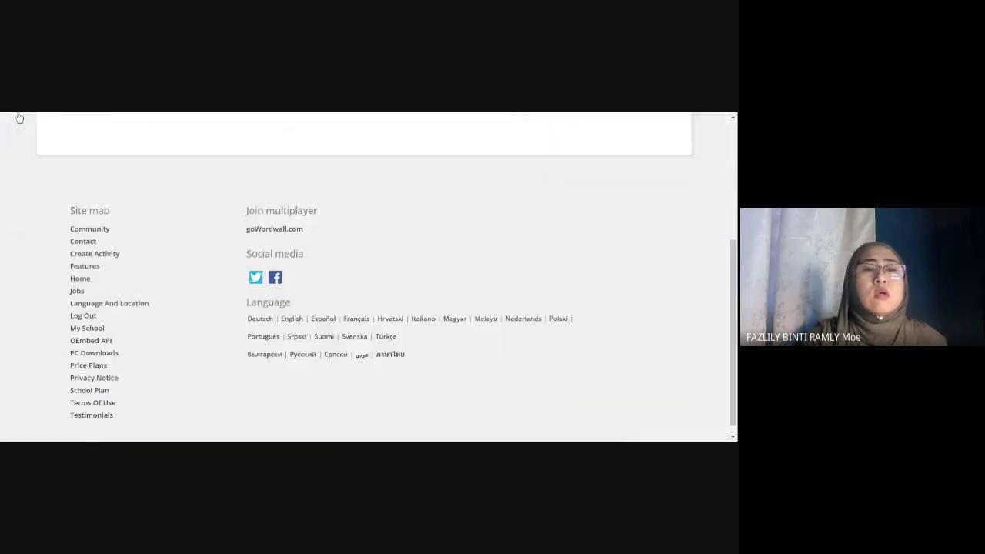
- Return to the list of own activities and open the quiz on Defending Your House From Burglars
scroll(20, 117, "up", 5)
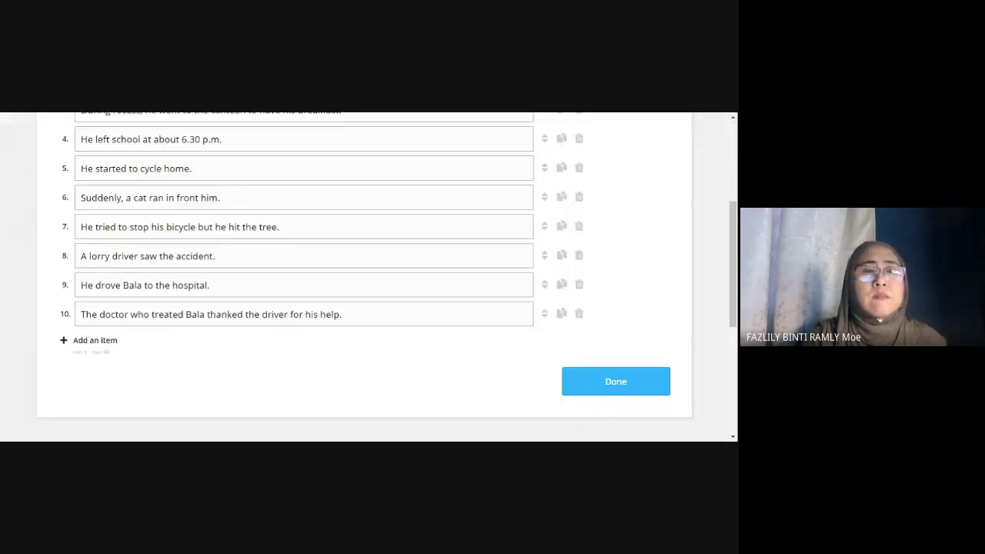
key("alt+Left")
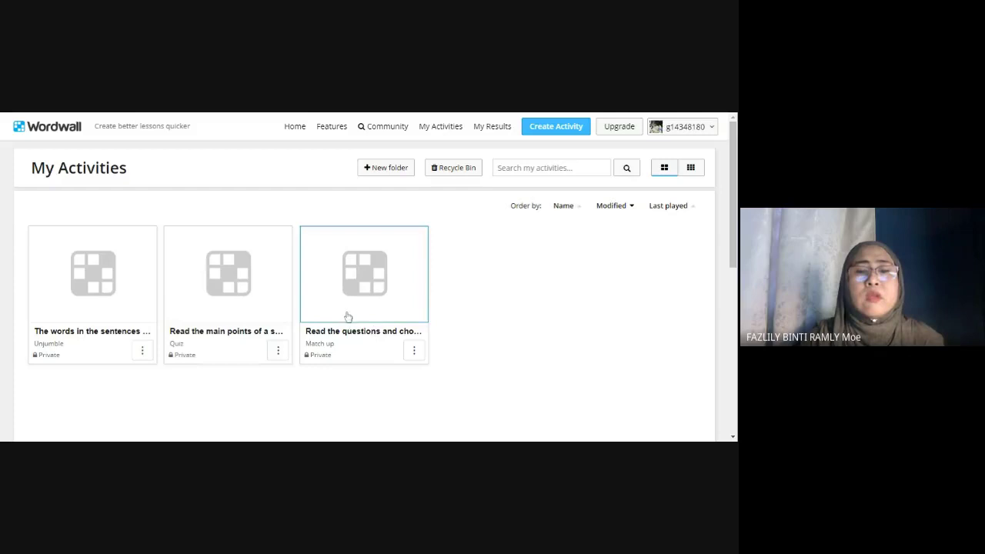
left_click(229, 310)
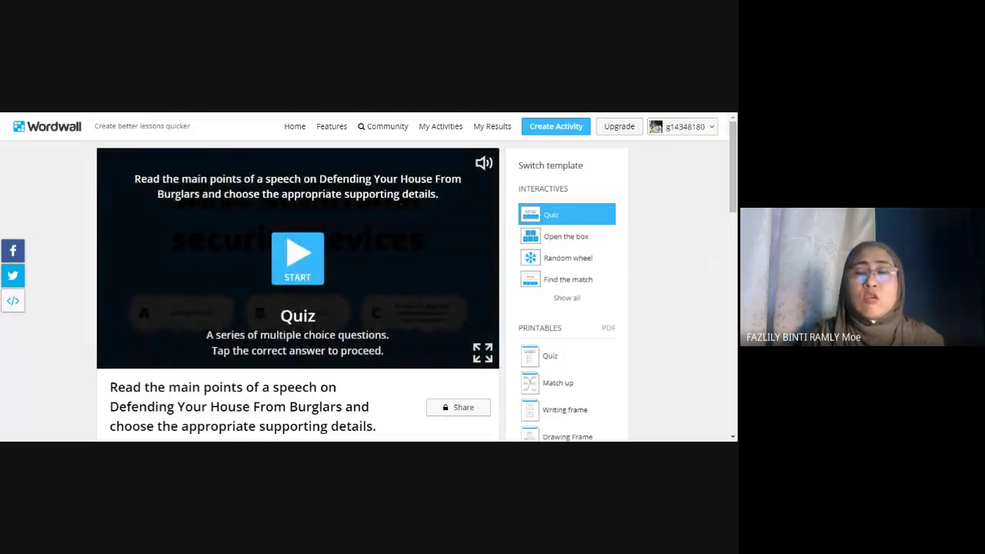
scroll(735, 186, "down", 1)
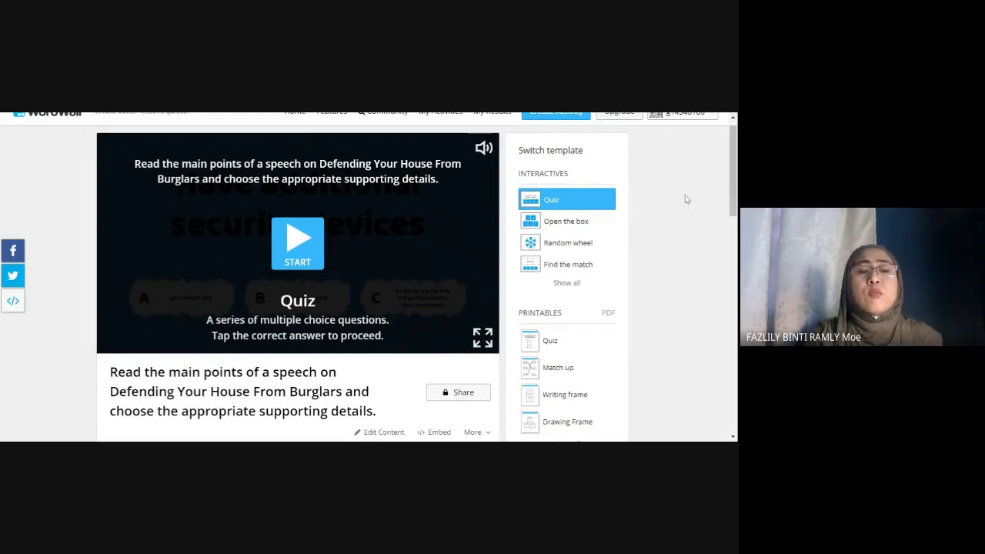
- Play the burglary quiz, answering the security devices question with C, the money and valuables question with B, and the newspaper delivery question with B
left_click(296, 243)
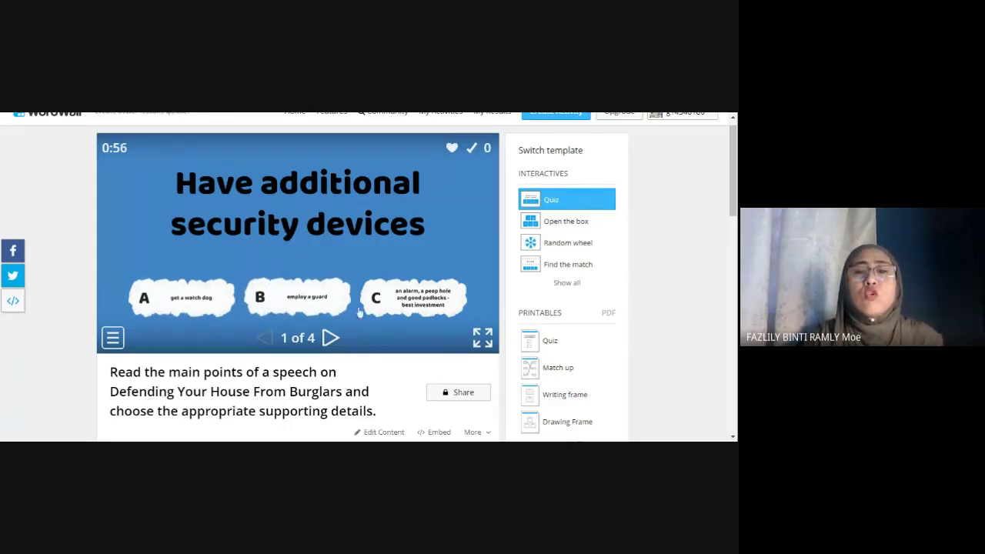
left_click(413, 303)
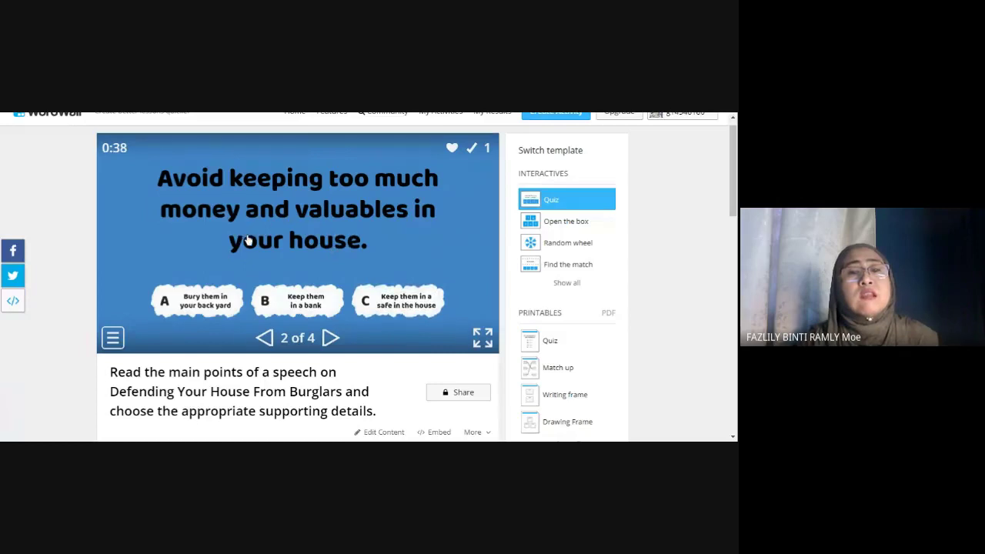
left_click(310, 304)
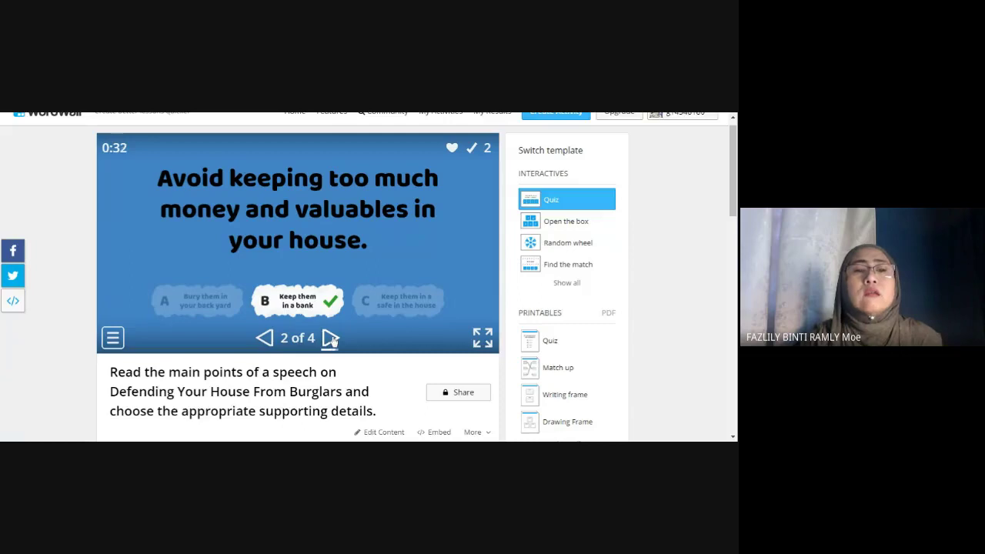
left_click(330, 338)
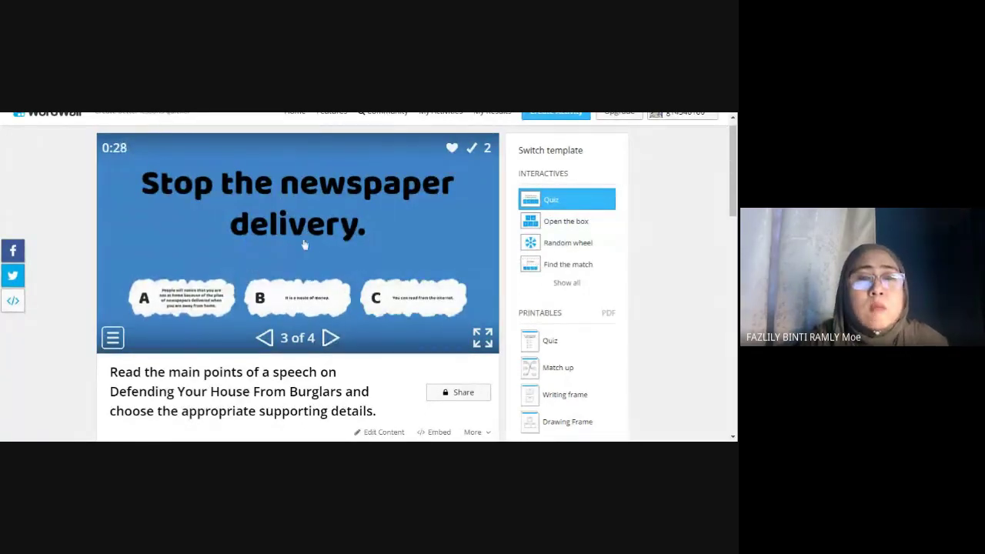
left_click(306, 305)
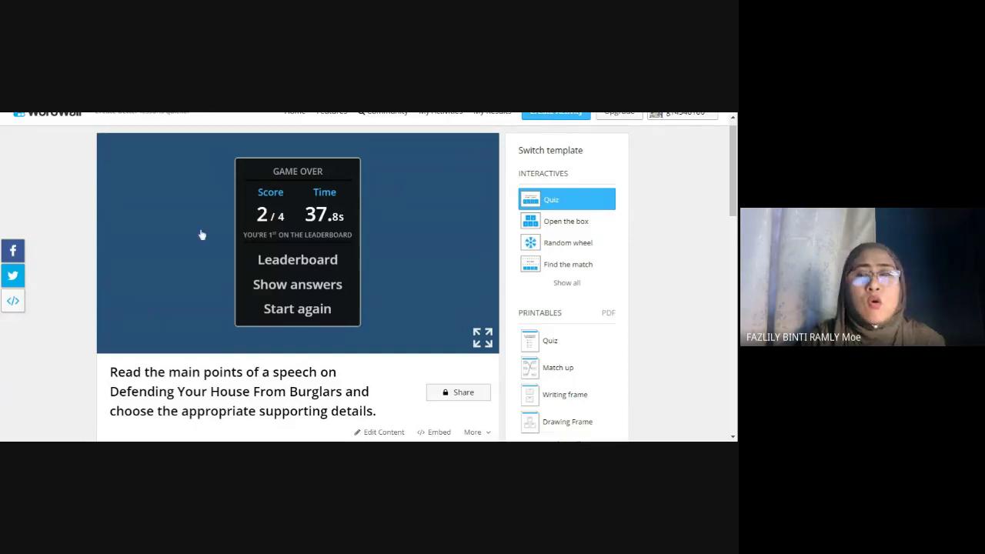
- Return to the list of own activities and open the Match up activity on opening sentences for the DW essay
scroll(729, 171, "up", 1)
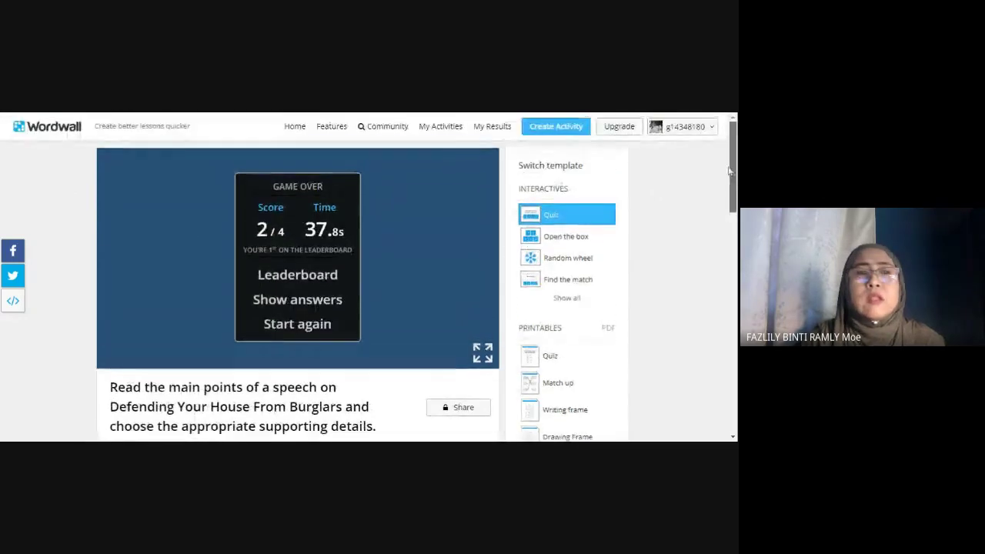
left_click(19, 113)
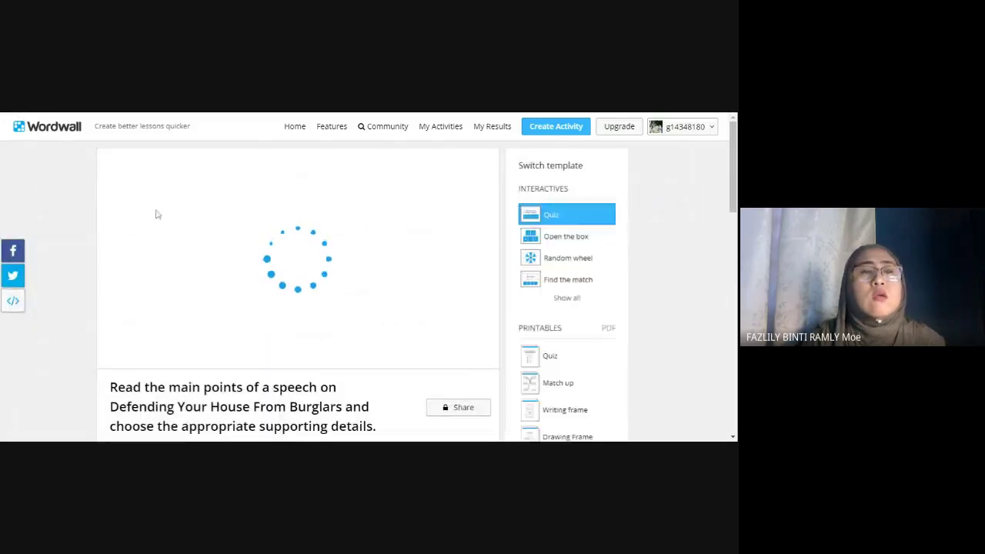
key("alt+Left")
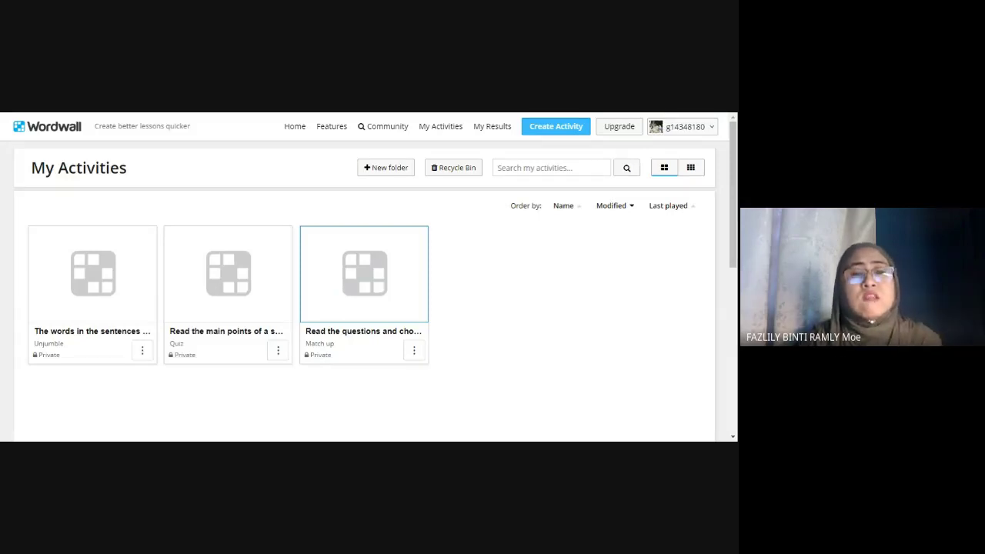
left_click(375, 290)
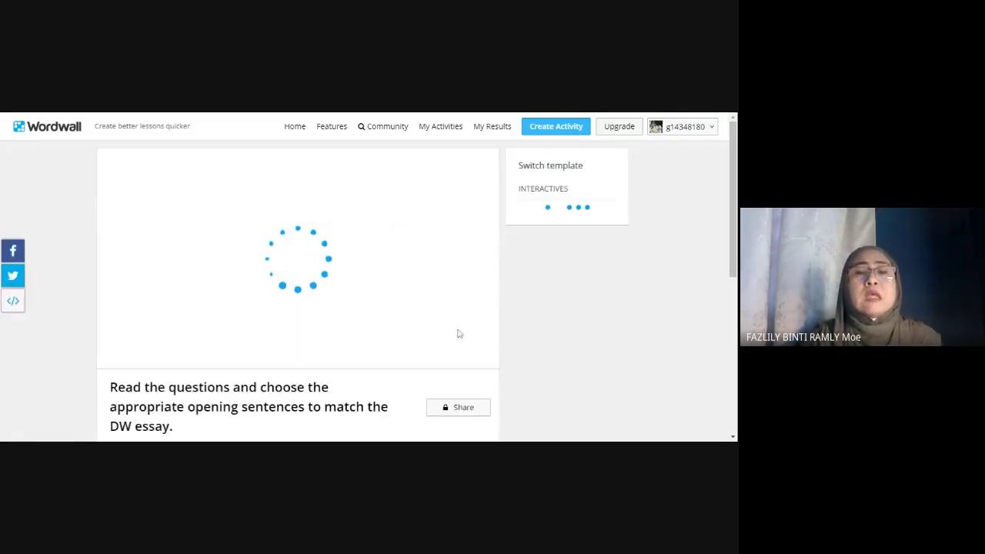
- Start the Match up game in full screen and match the family greeting to the sister's letter and the complaint opening to the playground letter
scroll(735, 197, "down", 1)
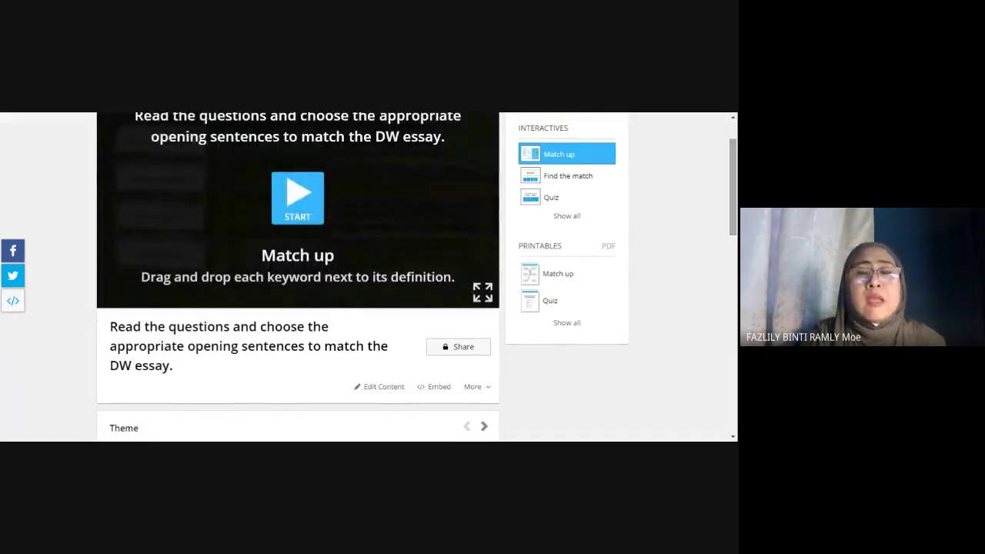
scroll(734, 188, "up", 1)
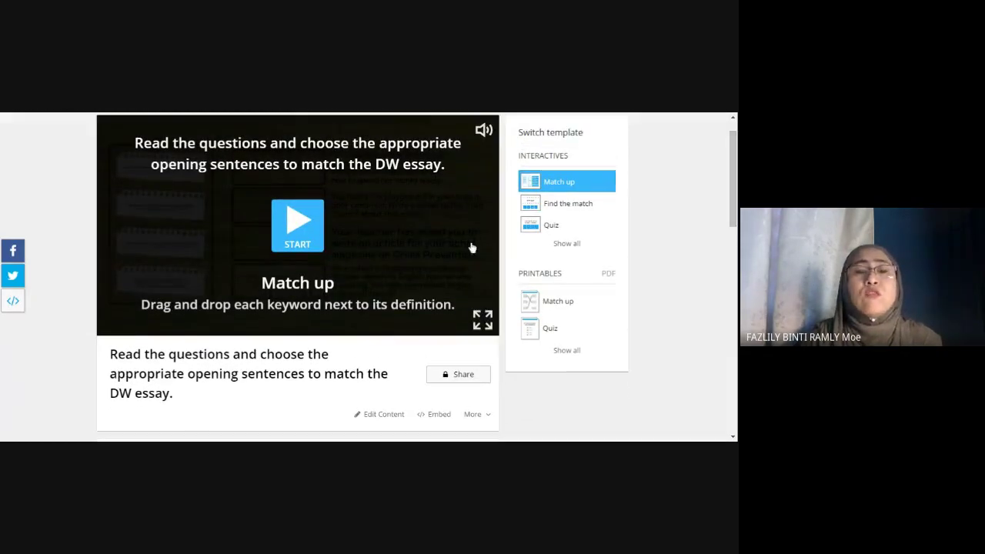
left_click(299, 224)
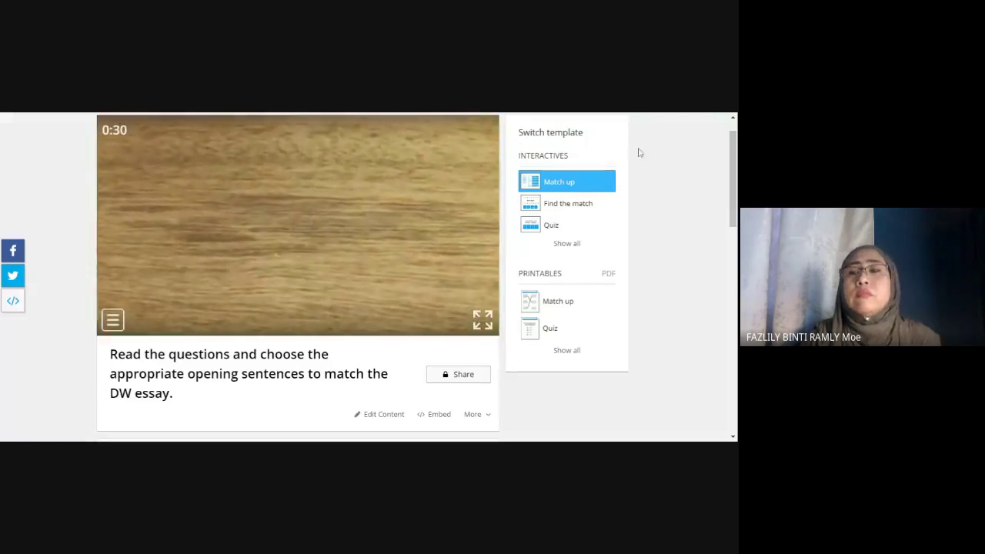
scroll(733, 140, "up", 1)
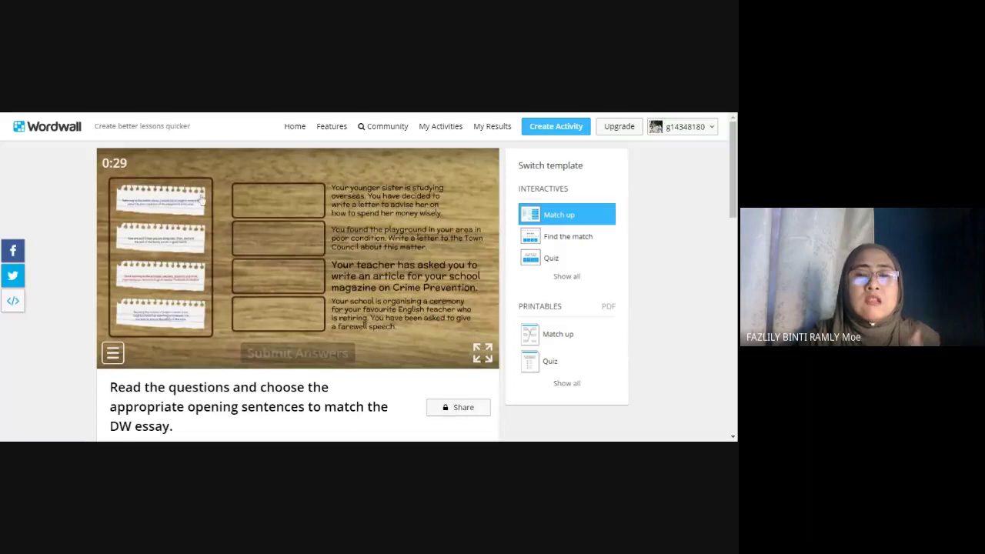
left_click(483, 352)
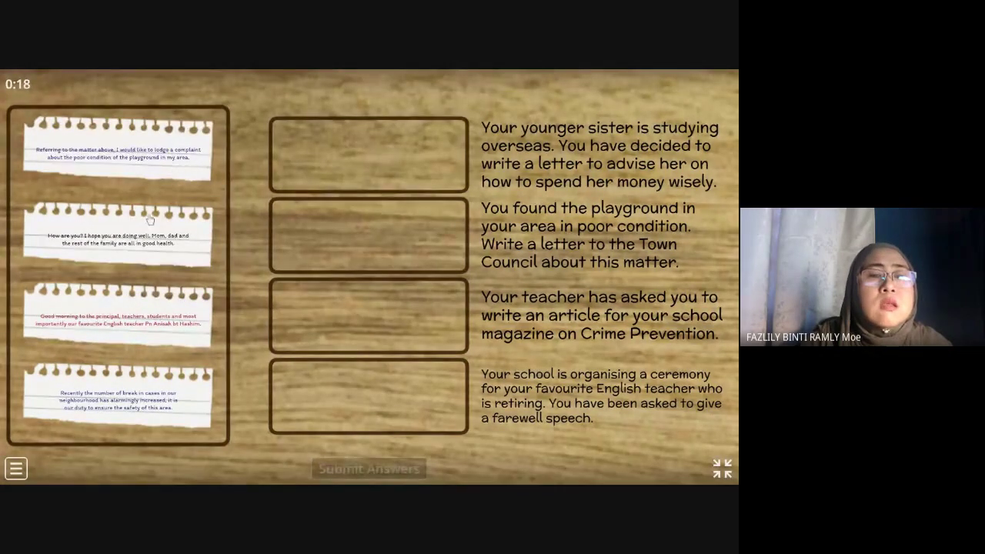
left_click_drag(140, 234, 369, 162)
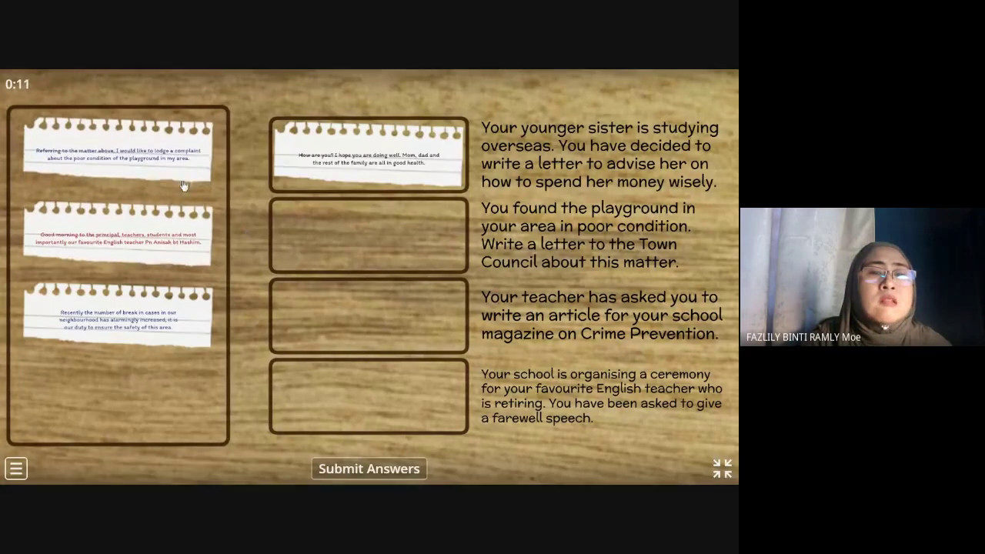
left_click_drag(137, 150, 381, 243)
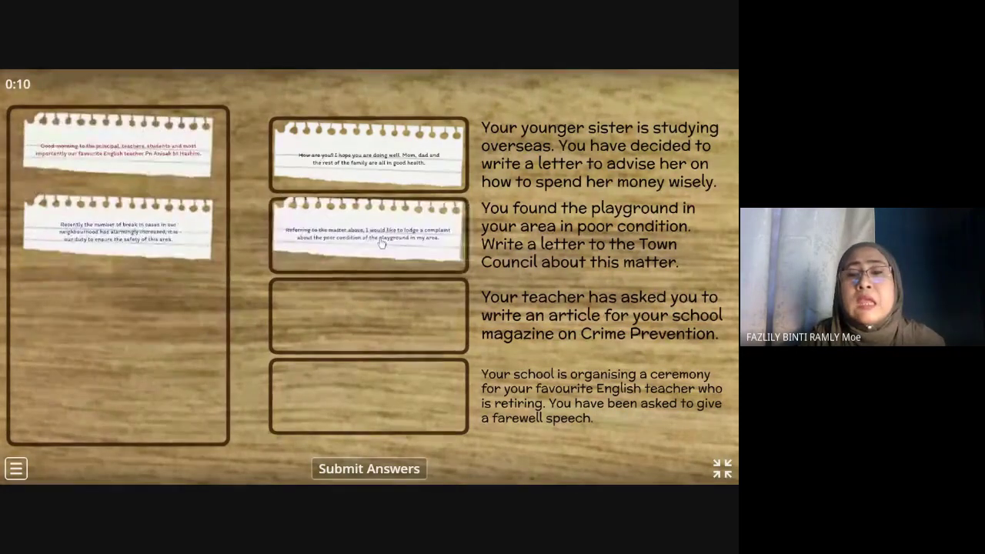